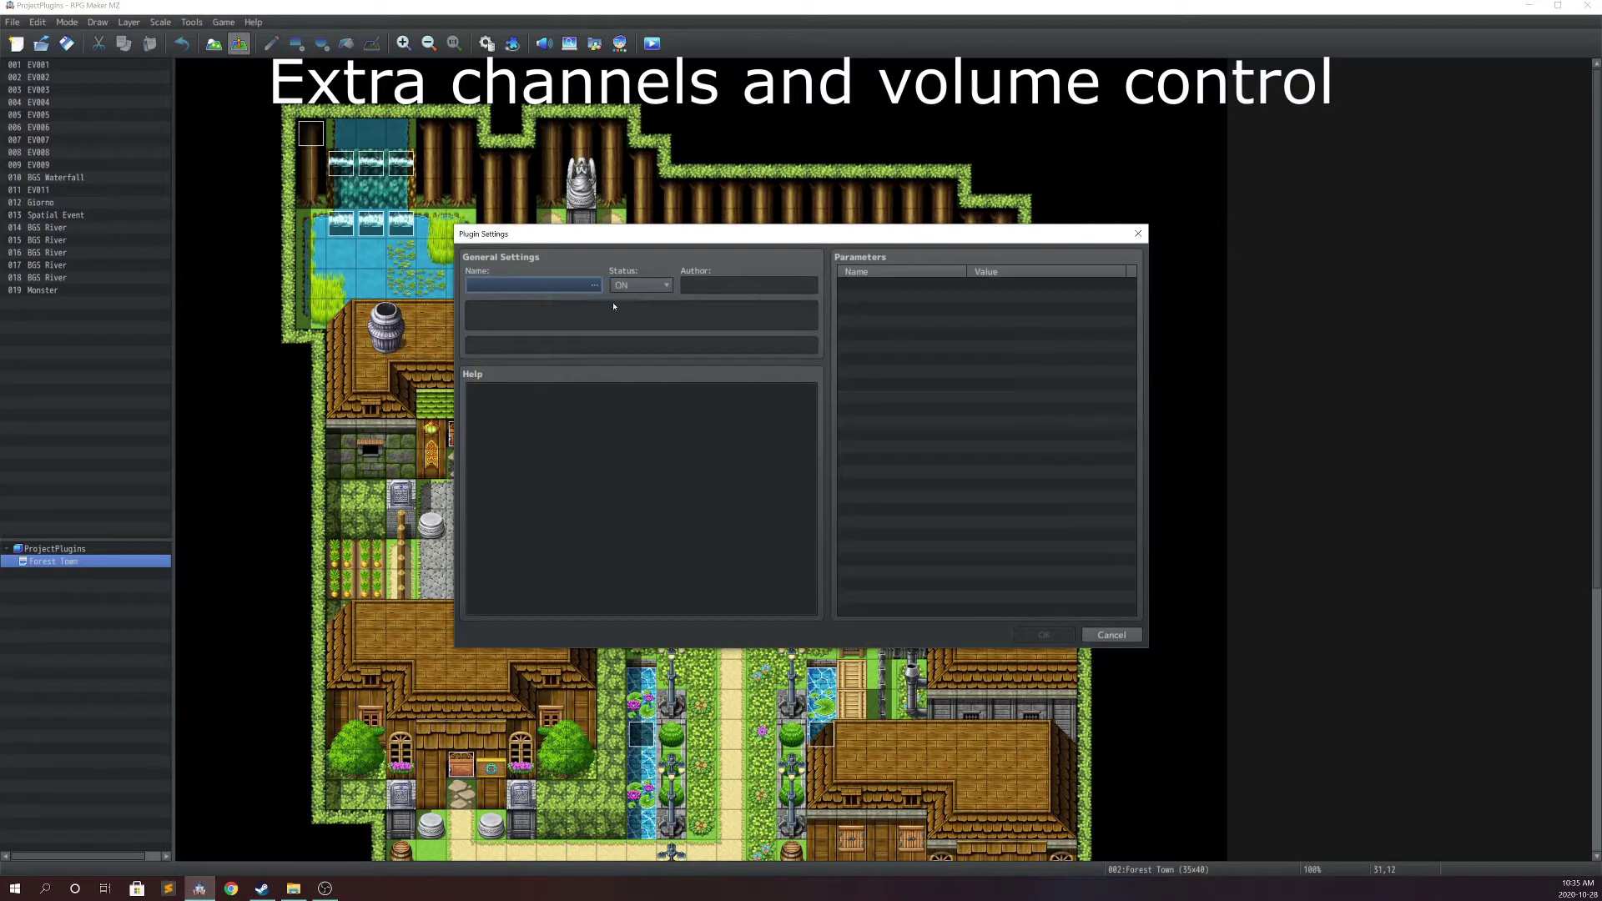
- Choose MUSH_Audio_Engine as this plugin entry's plugin from the Select a Plugin list
{"action": "left_click", "coordinate": [594, 284]}
{"action": "left_click", "coordinate": [609, 365]}
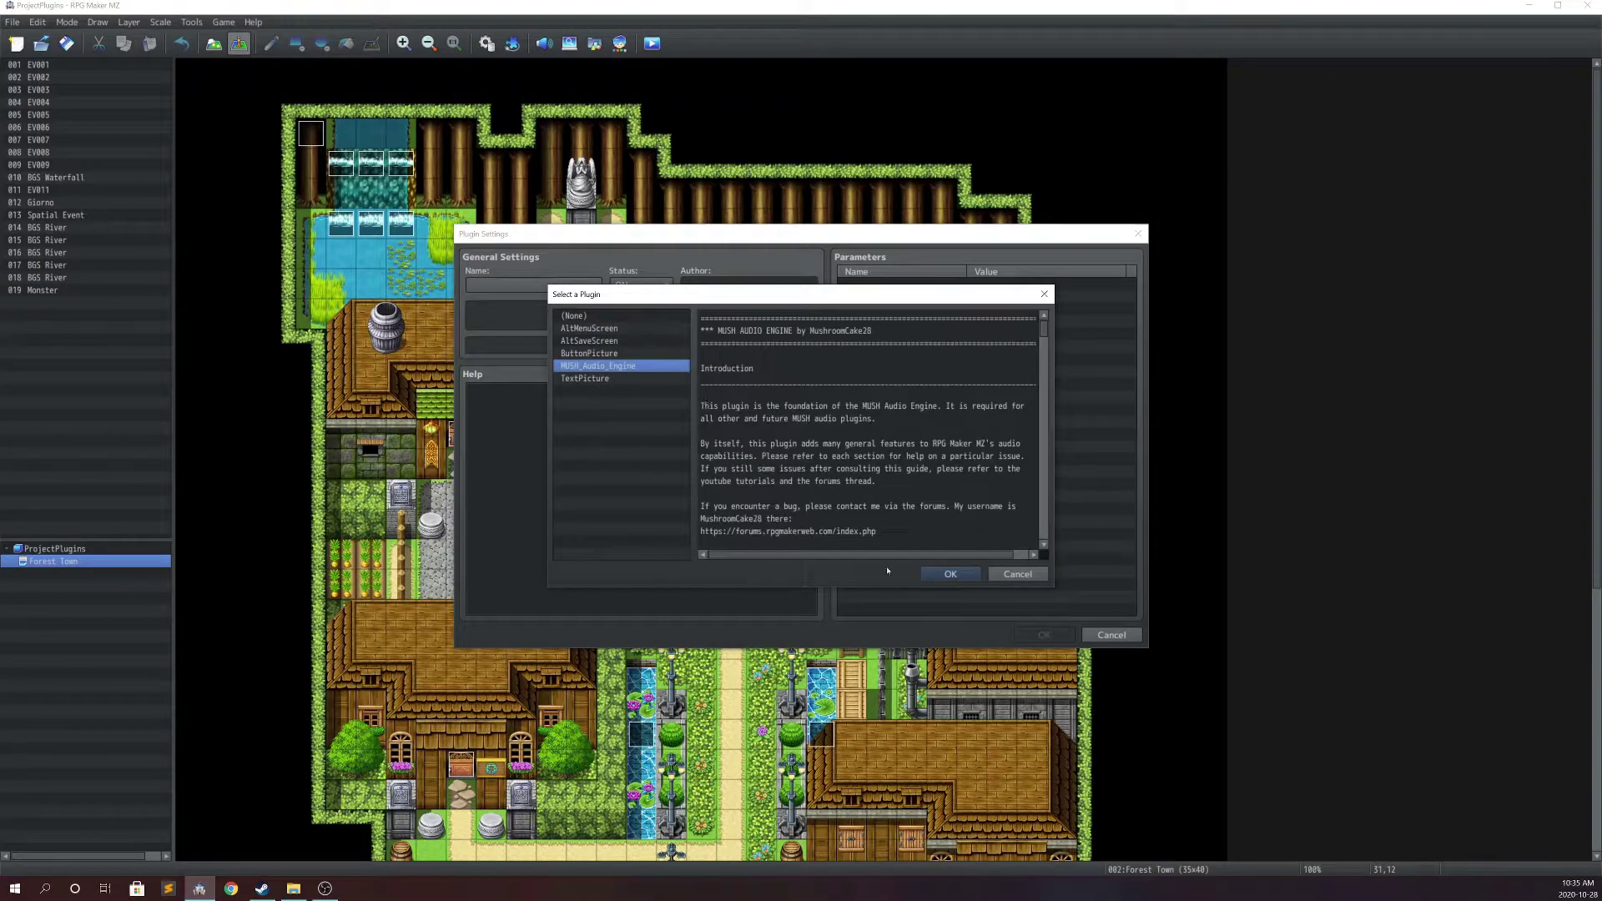
{"action": "left_click", "coordinate": [950, 574]}
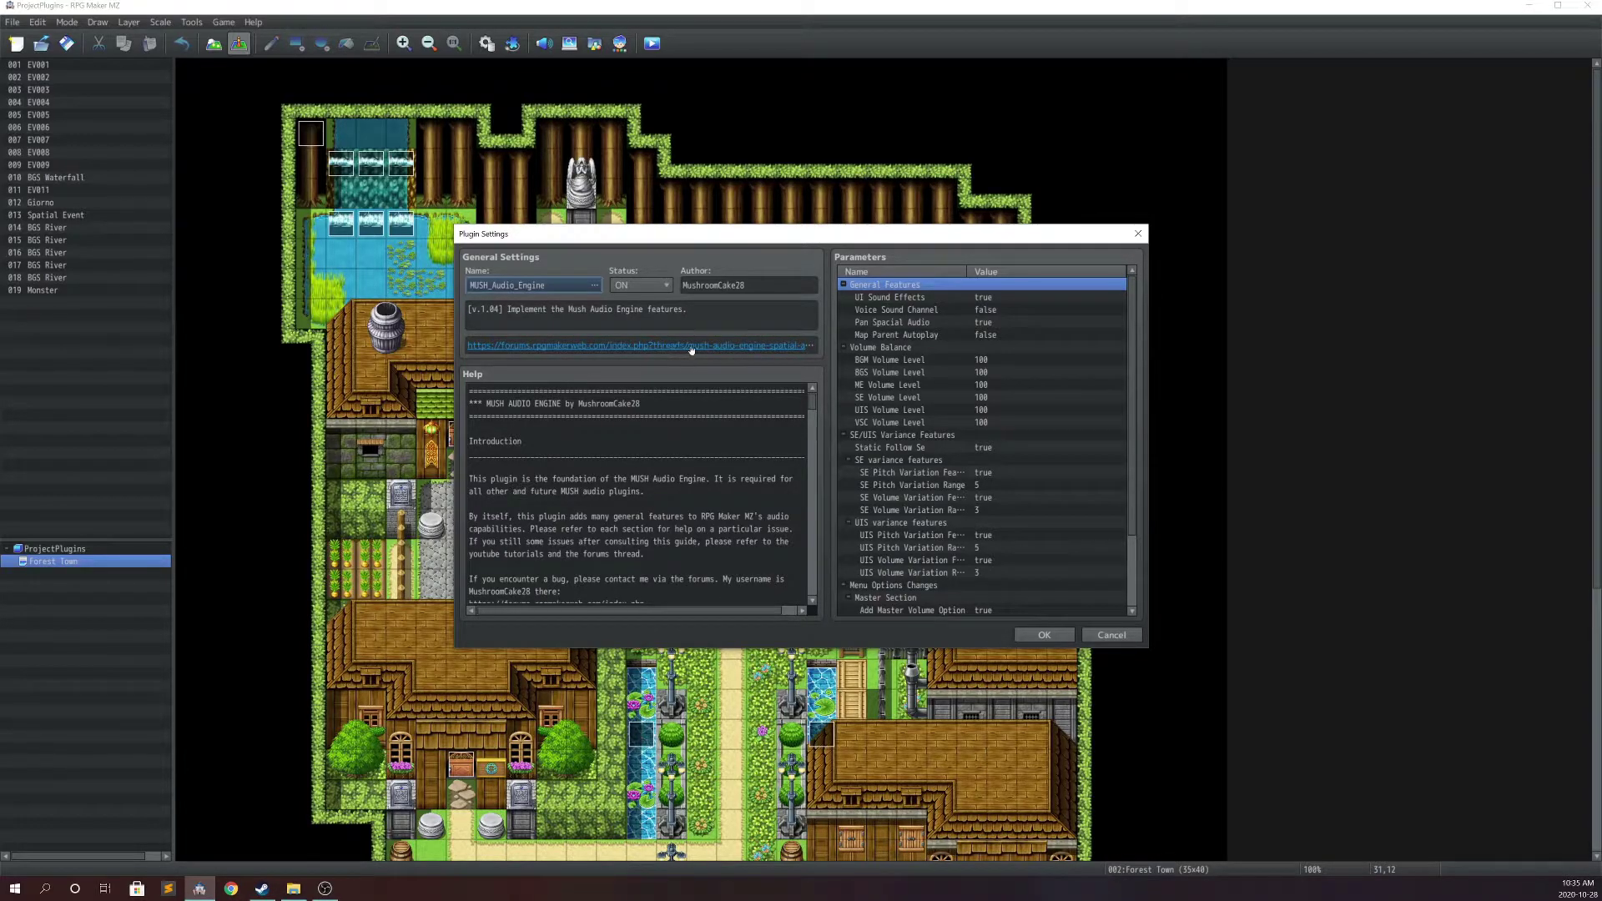
{"action": "scroll", "coordinate": [918, 376], "scroll_direction": "down", "scroll_amount": 2}
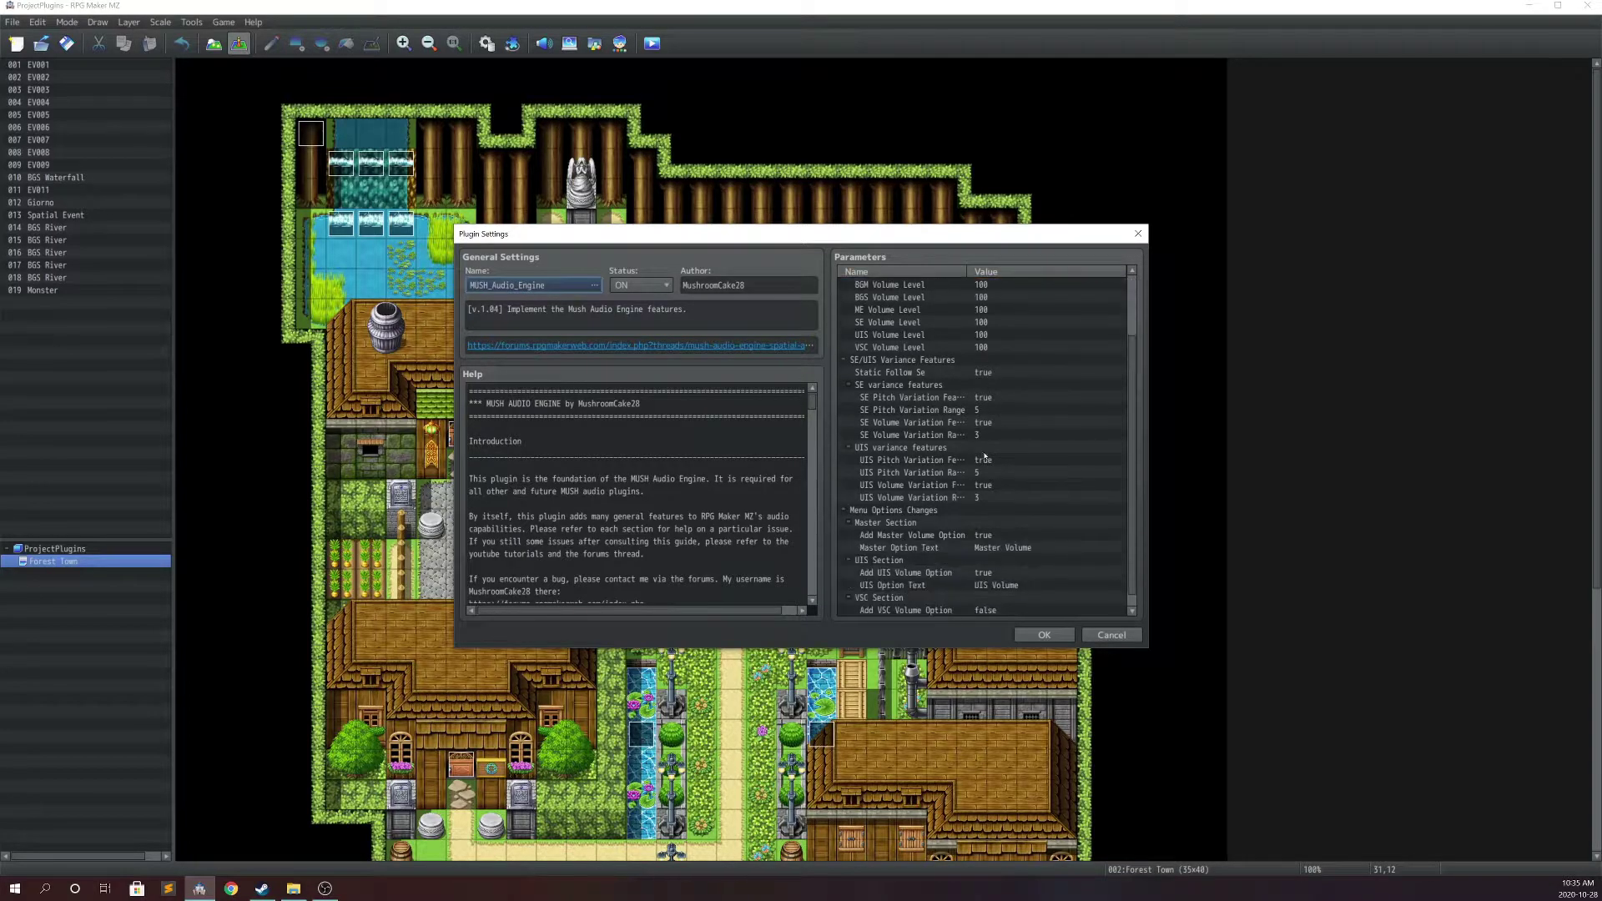
{"action": "scroll", "coordinate": [634, 501], "scroll_direction": "down", "scroll_amount": 2}
{"action": "left_click_drag", "start_coordinate": [814, 418], "coordinate": [806, 374]}
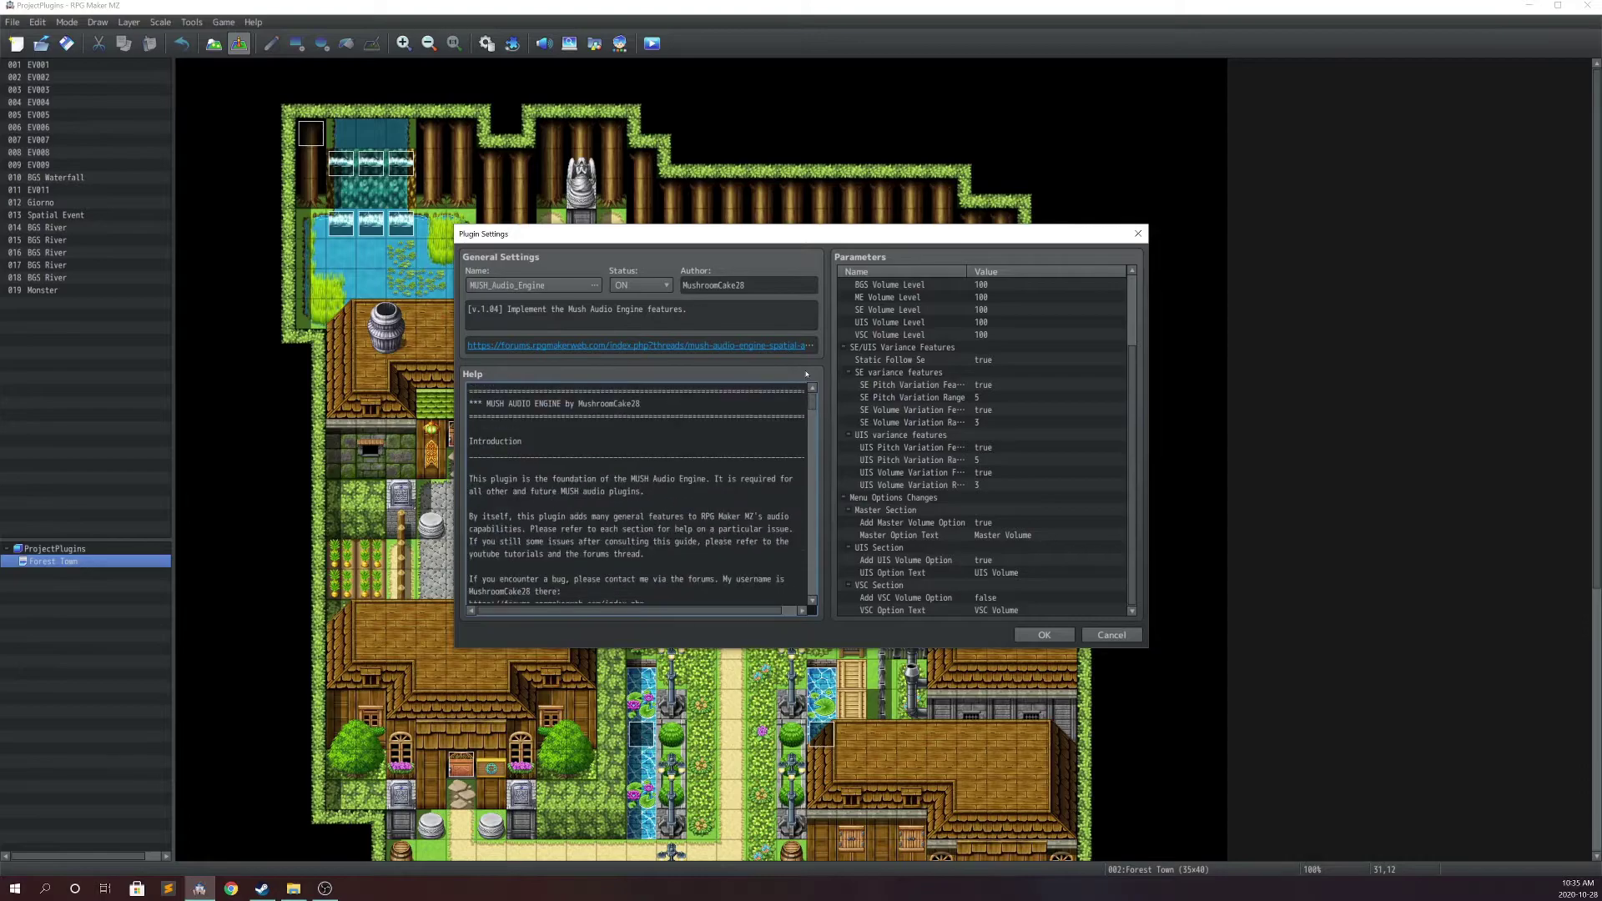
{"action": "scroll", "coordinate": [999, 440], "scroll_direction": "up", "scroll_amount": 2}
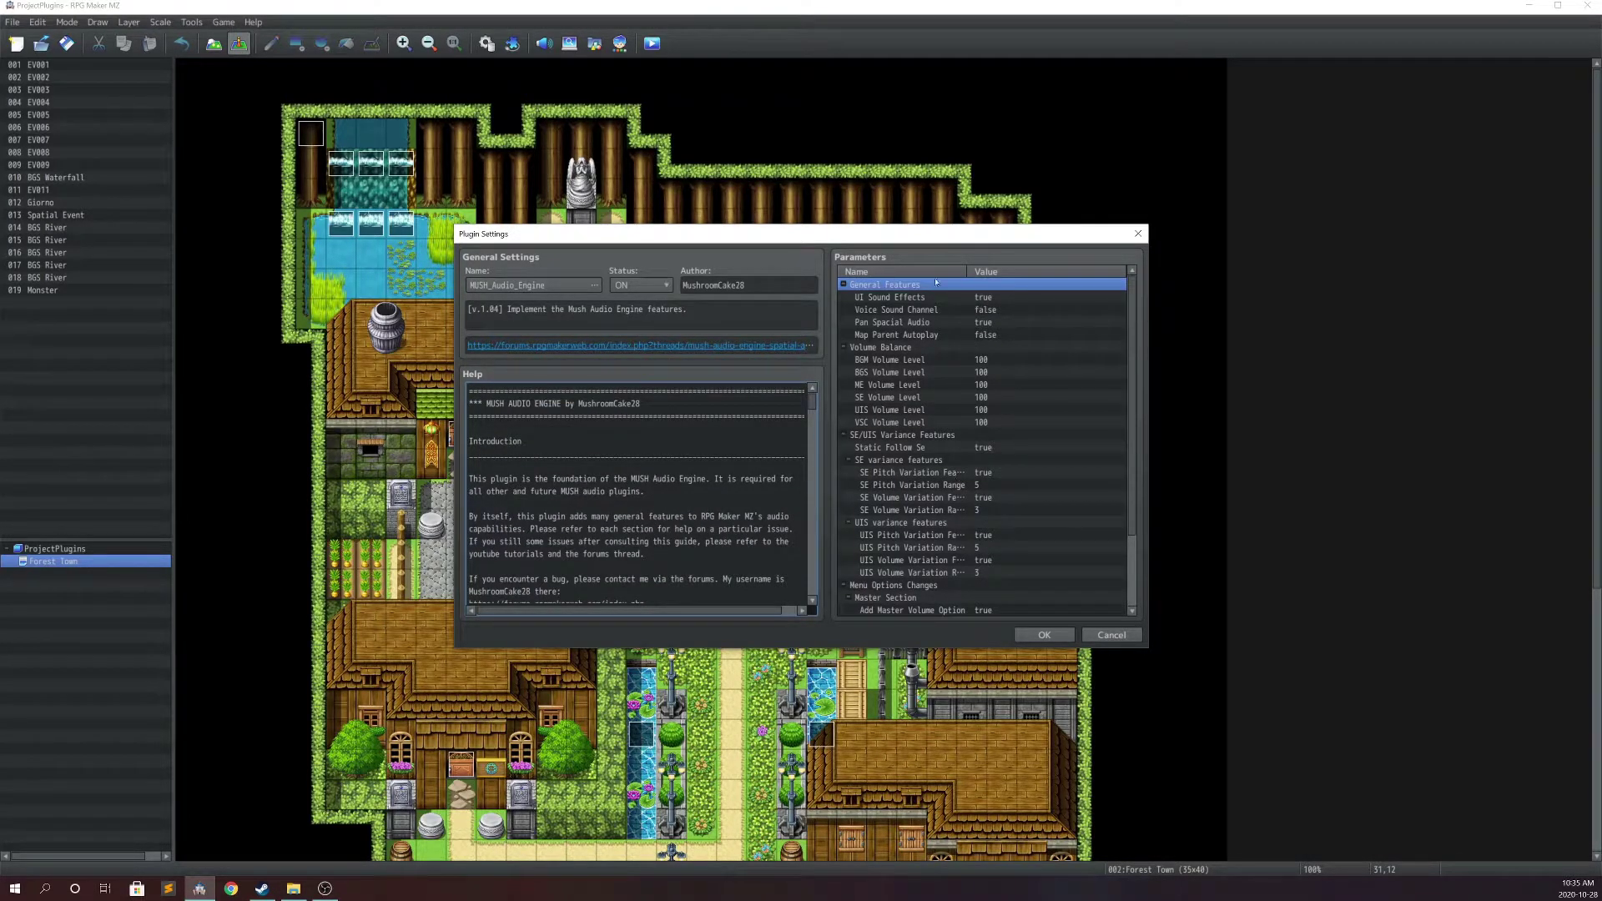
{"action": "left_click", "coordinate": [937, 371]}
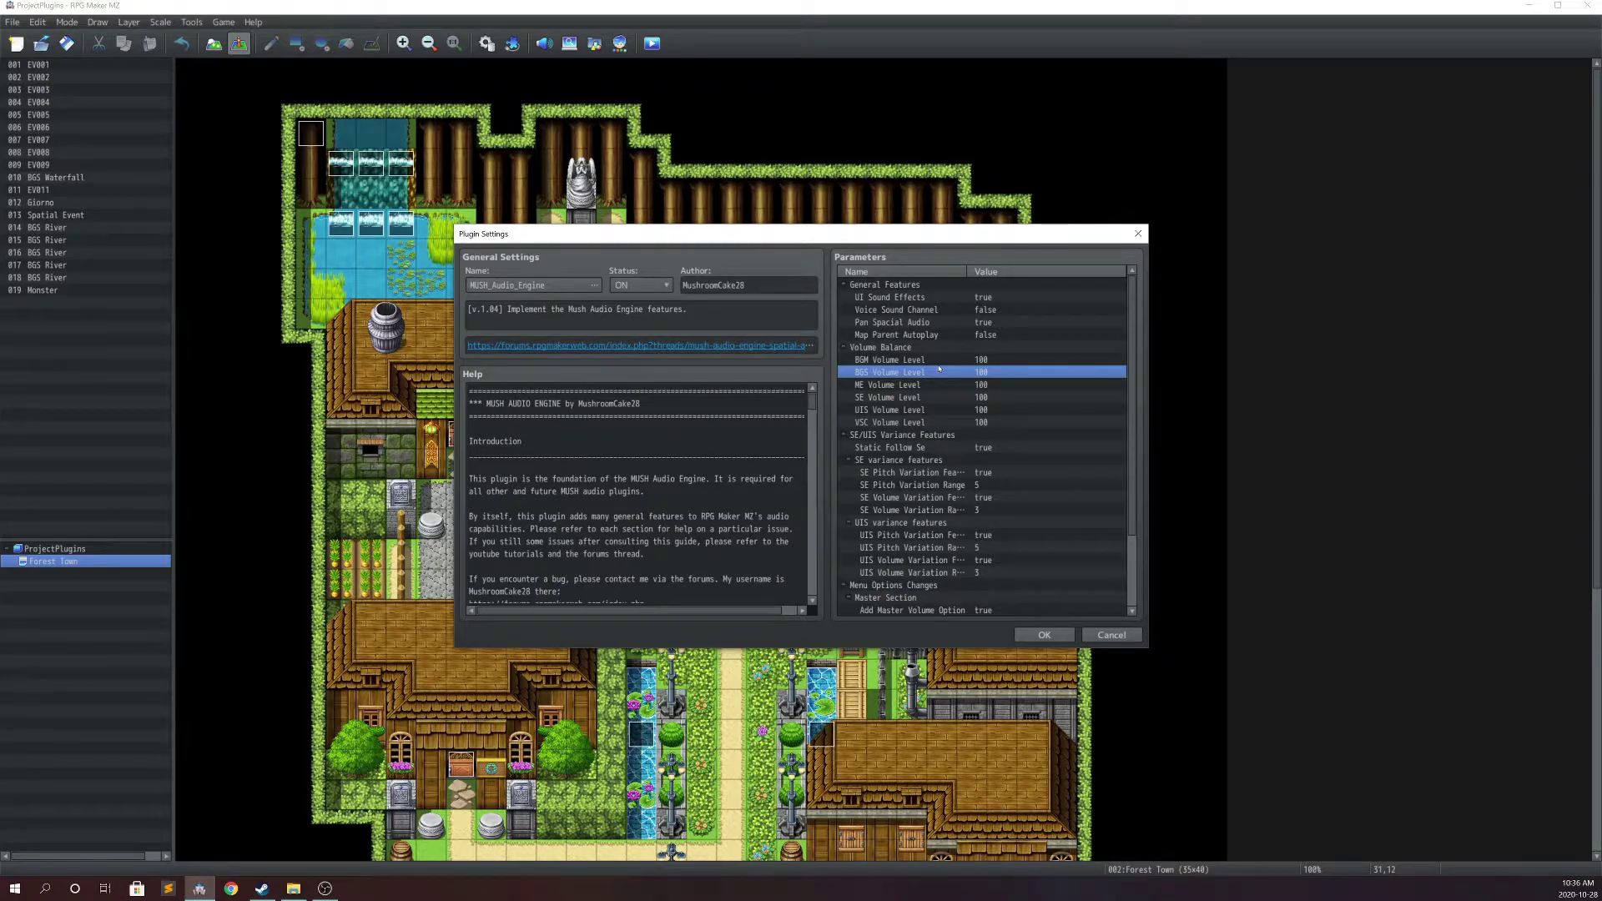
{"action": "left_click", "coordinate": [949, 360]}
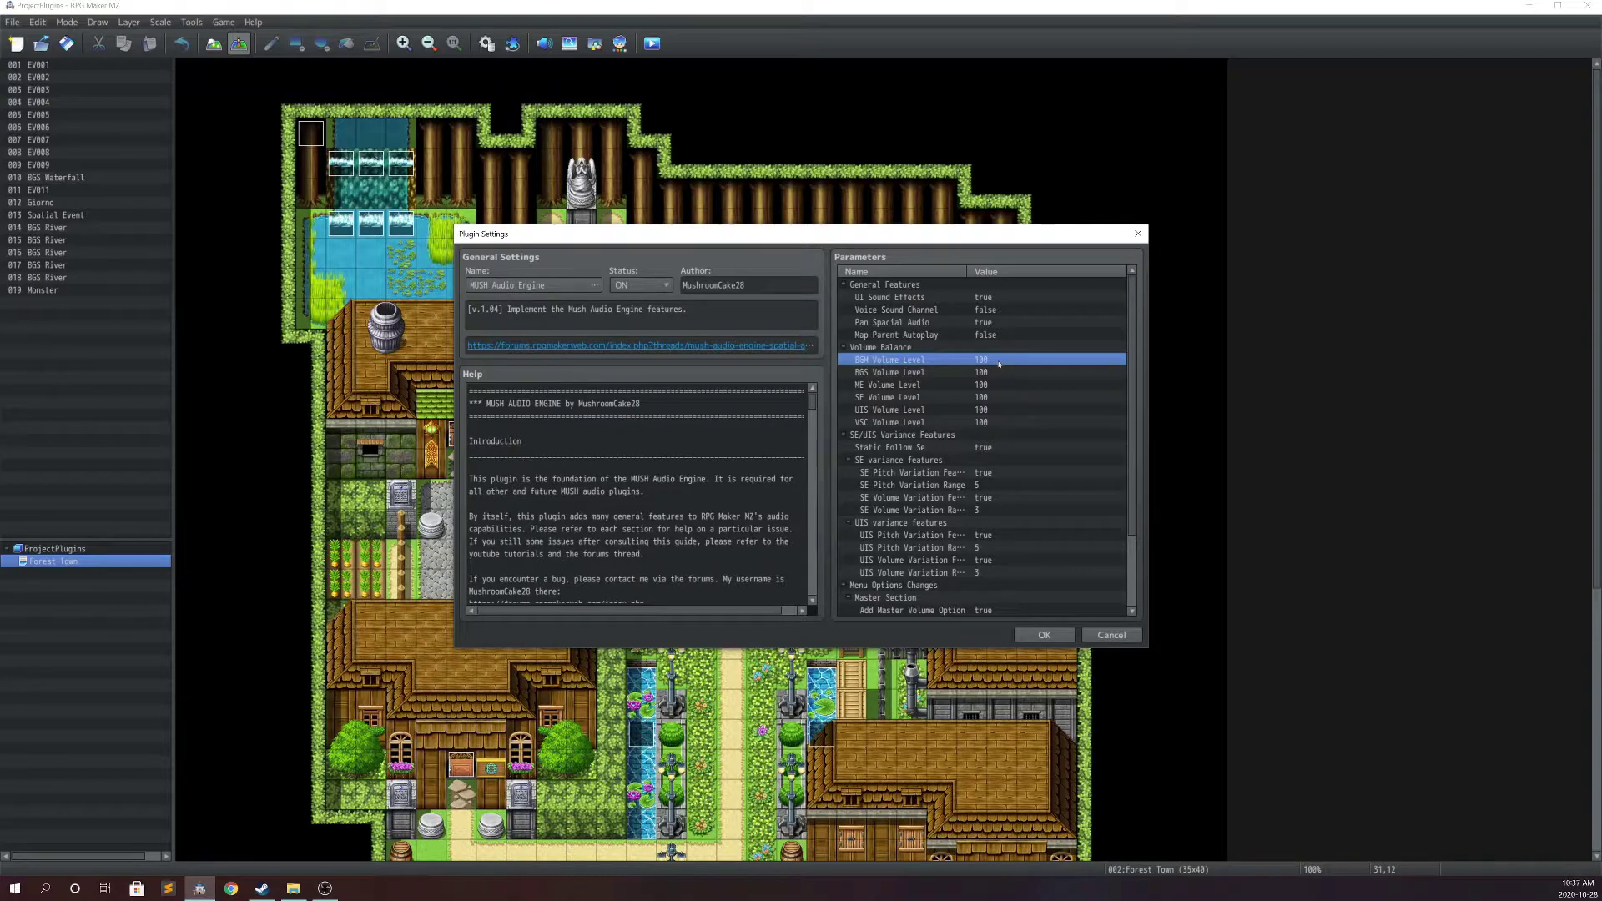
- Review the SE, UIS and VSC Volume Level parameters of MUSH_Audio_Engine
{"action": "left_click", "coordinate": [1007, 398]}
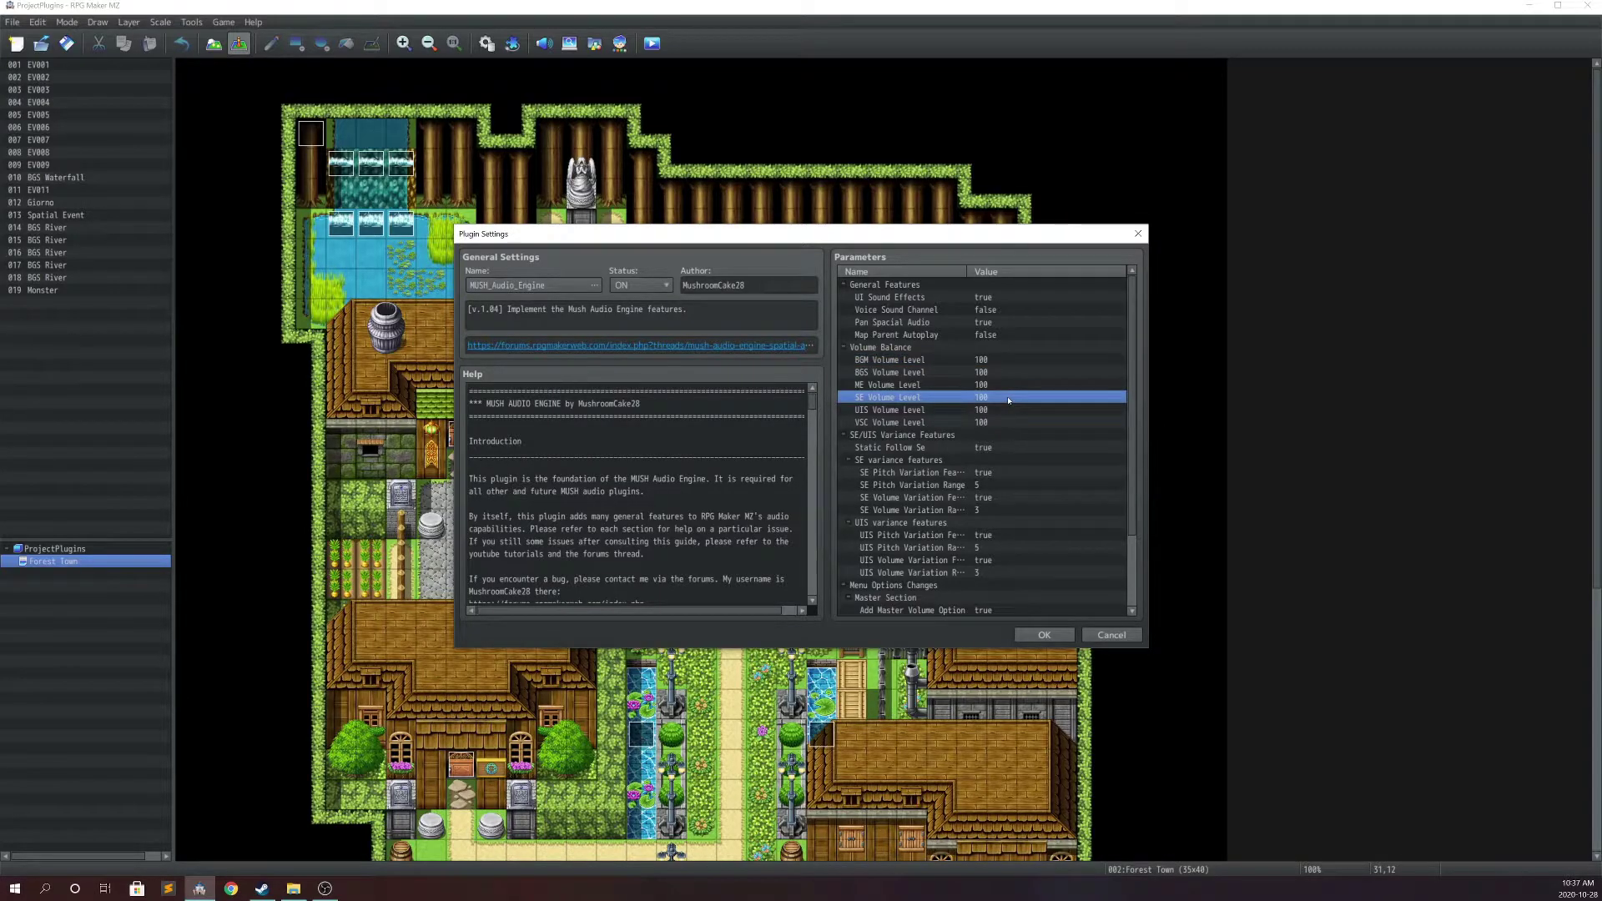
{"action": "left_click", "coordinate": [1007, 410]}
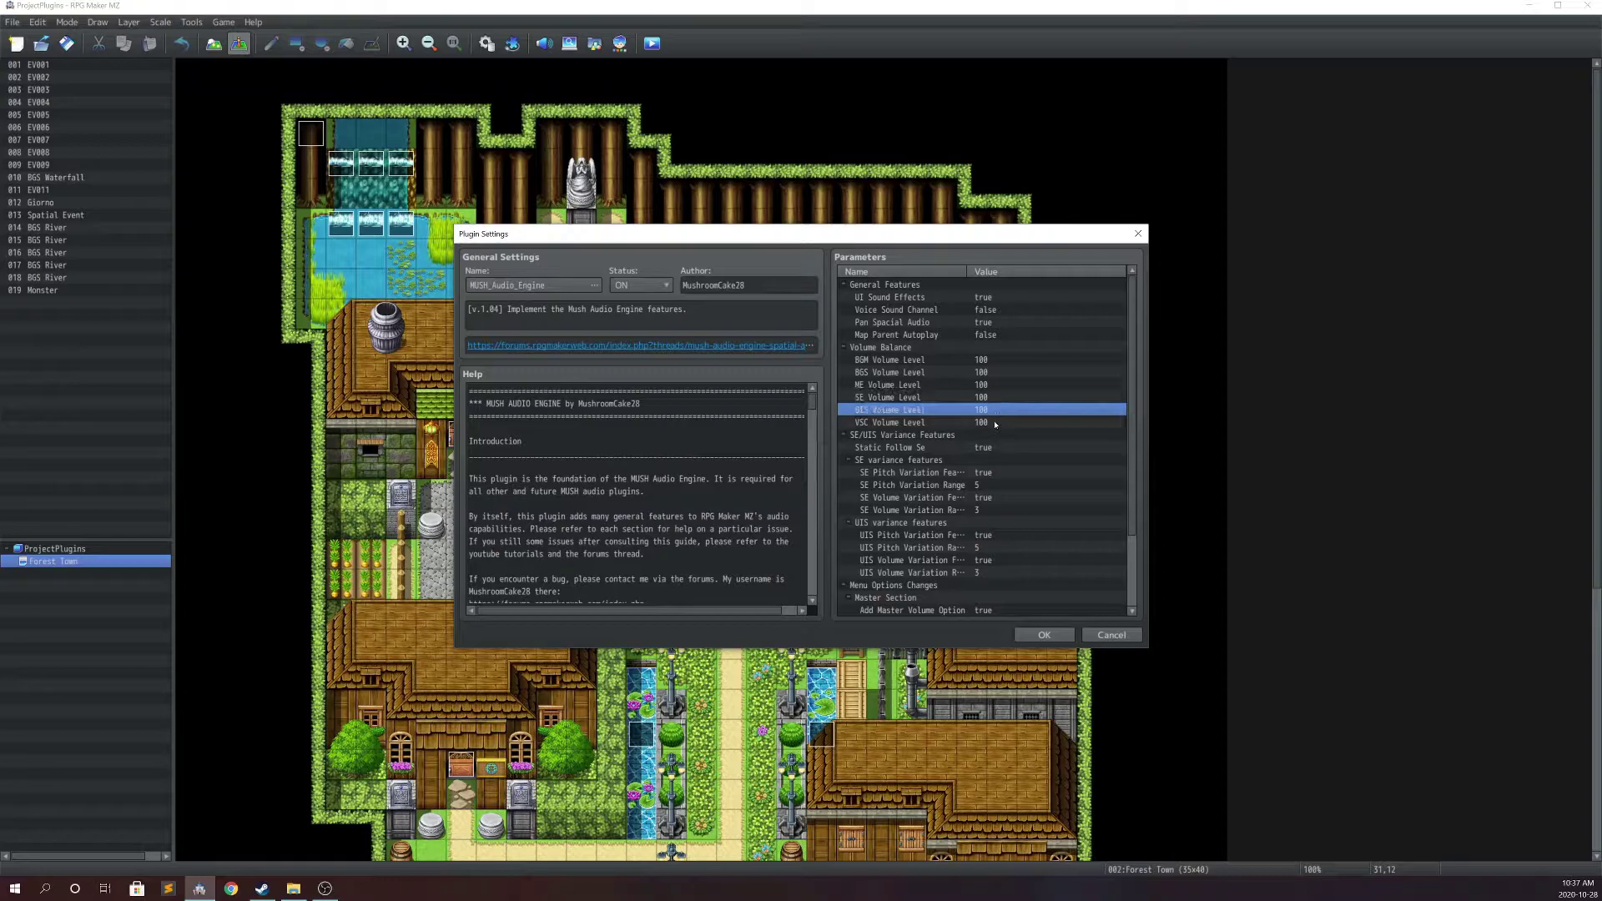
{"action": "left_click", "coordinate": [1014, 423]}
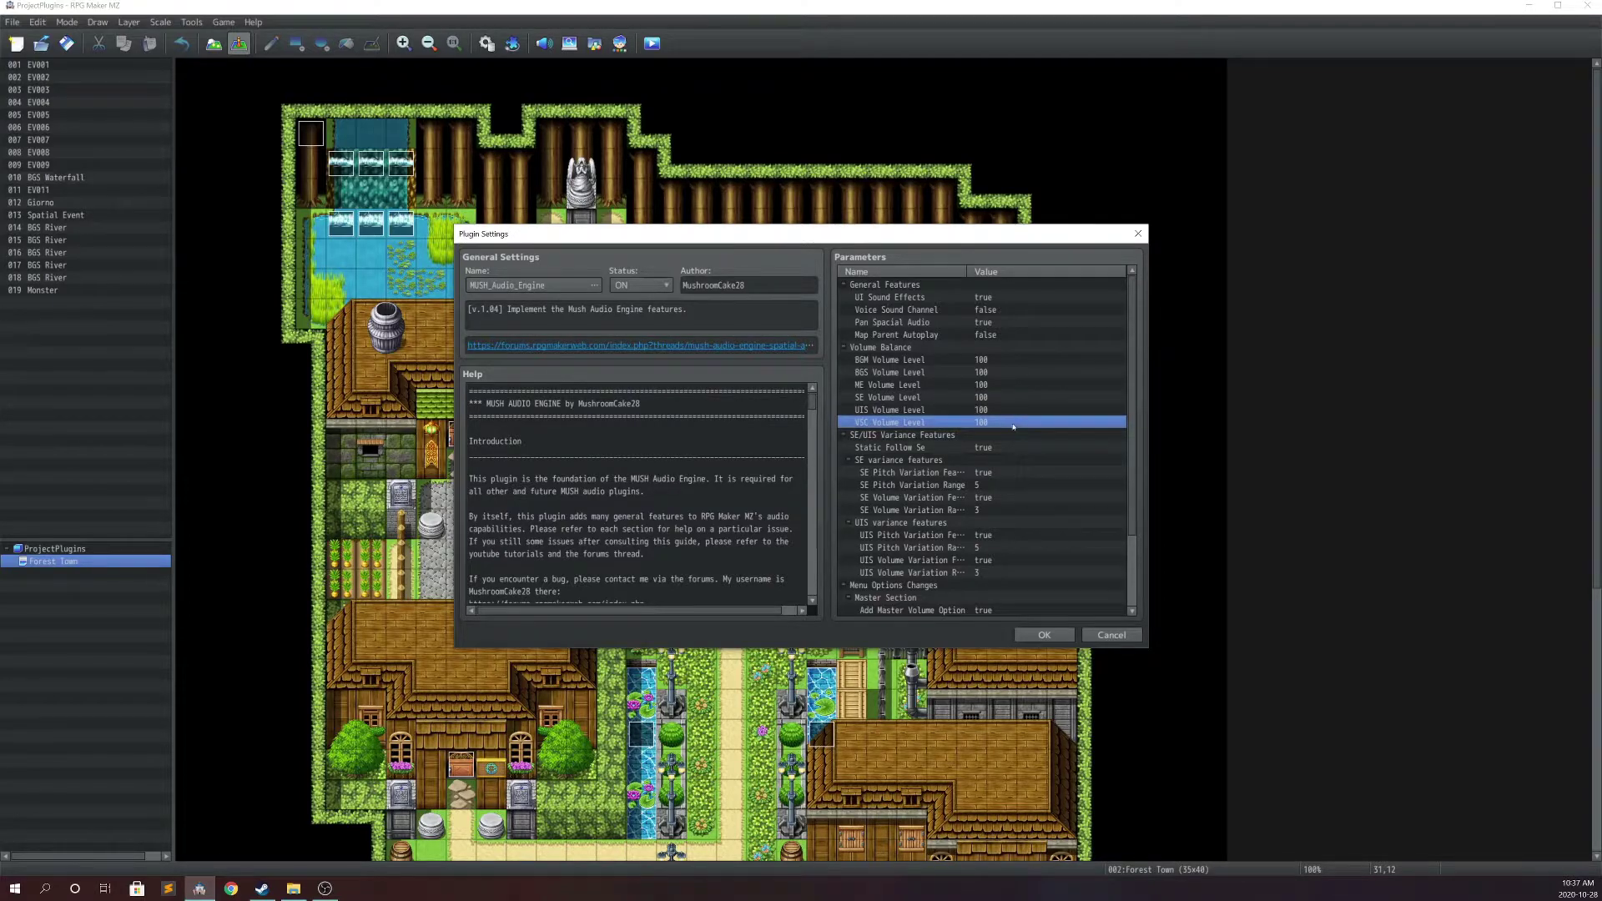
{"action": "left_click", "coordinate": [891, 408]}
{"action": "left_click", "coordinate": [870, 422]}
{"action": "left_click", "coordinate": [912, 410]}
{"action": "left_click", "coordinate": [926, 422]}
{"action": "left_click", "coordinate": [949, 410]}
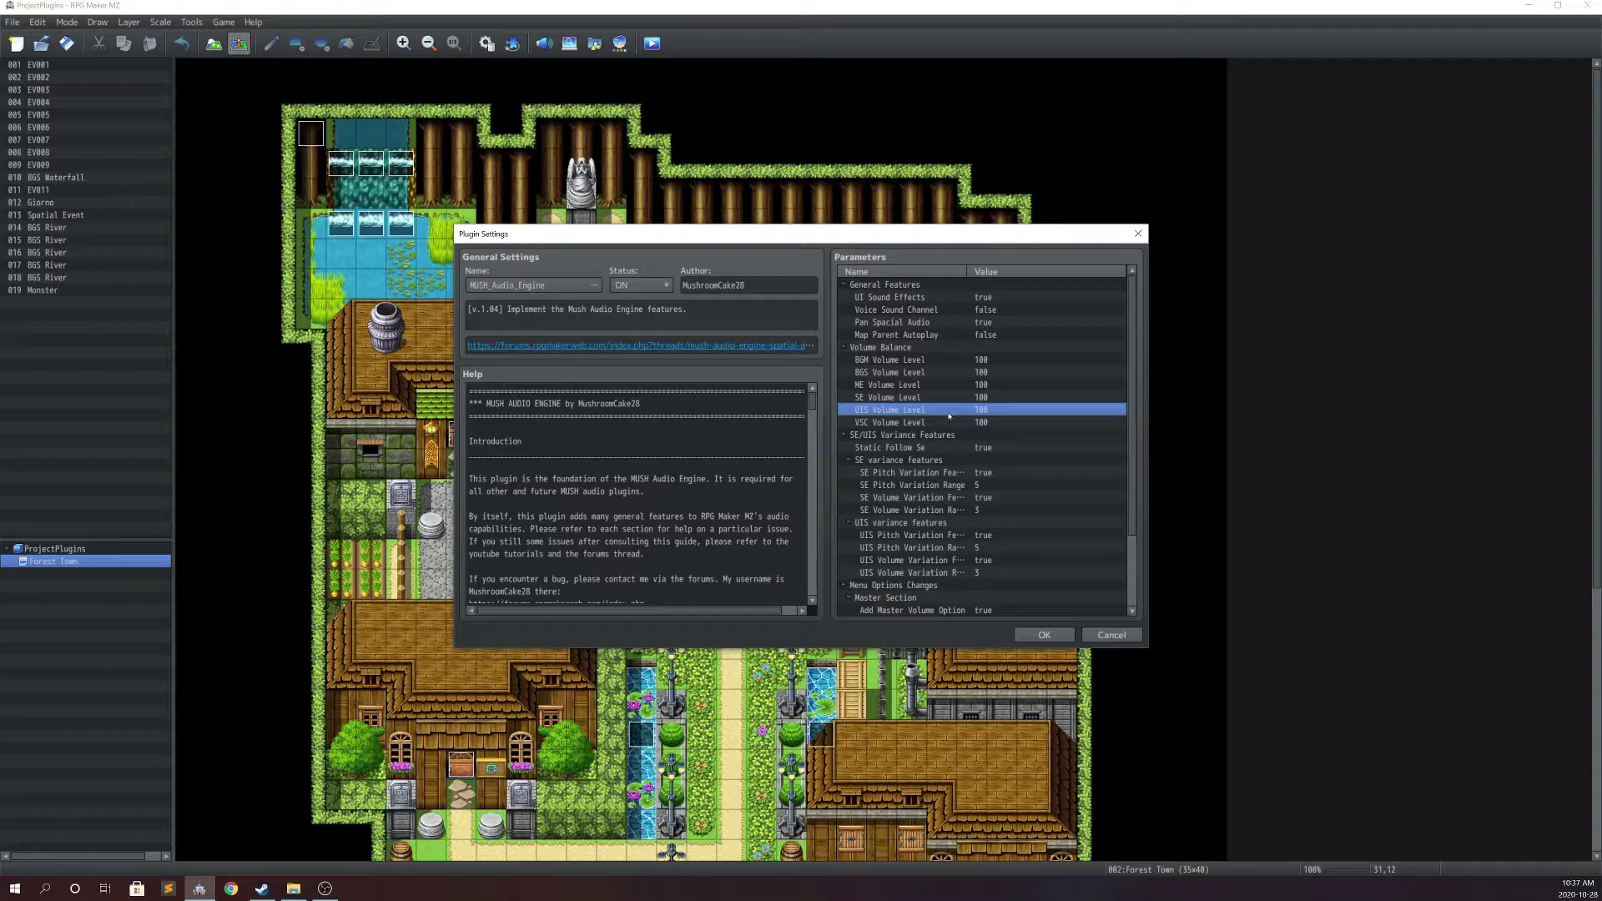
- Check Voice Sound Channel, then open the UI Sound Effects parameter editor, currently ON (true)
{"action": "left_click", "coordinate": [933, 310]}
{"action": "left_click", "coordinate": [910, 298]}
{"action": "left_click", "coordinate": [897, 309]}
{"action": "left_click", "coordinate": [882, 298]}
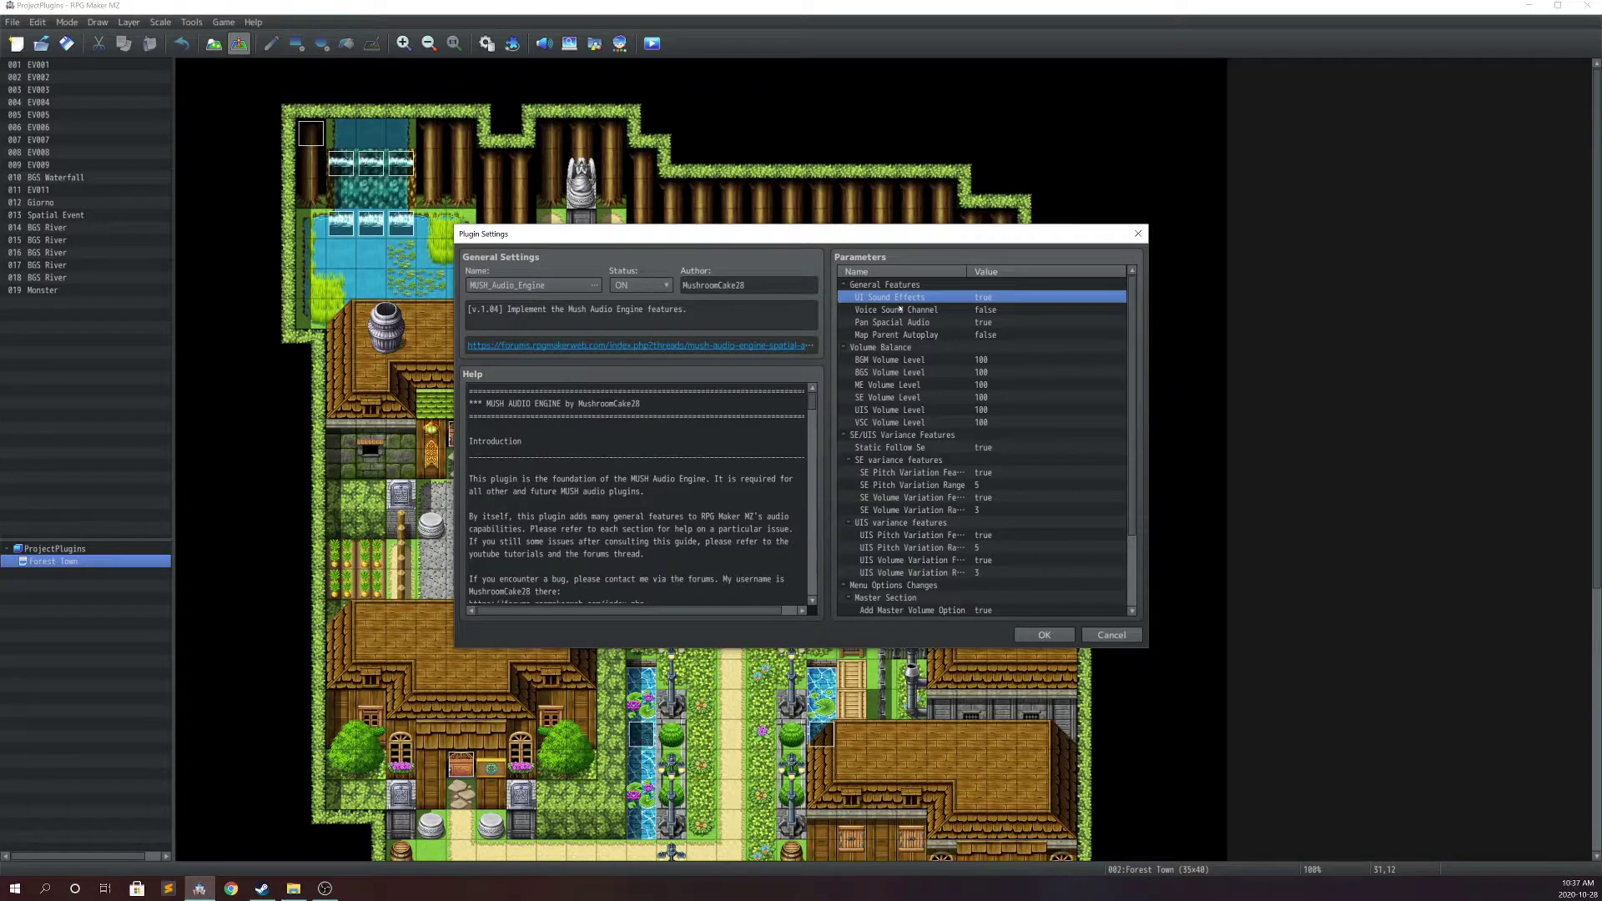
{"action": "left_click", "coordinate": [899, 309]}
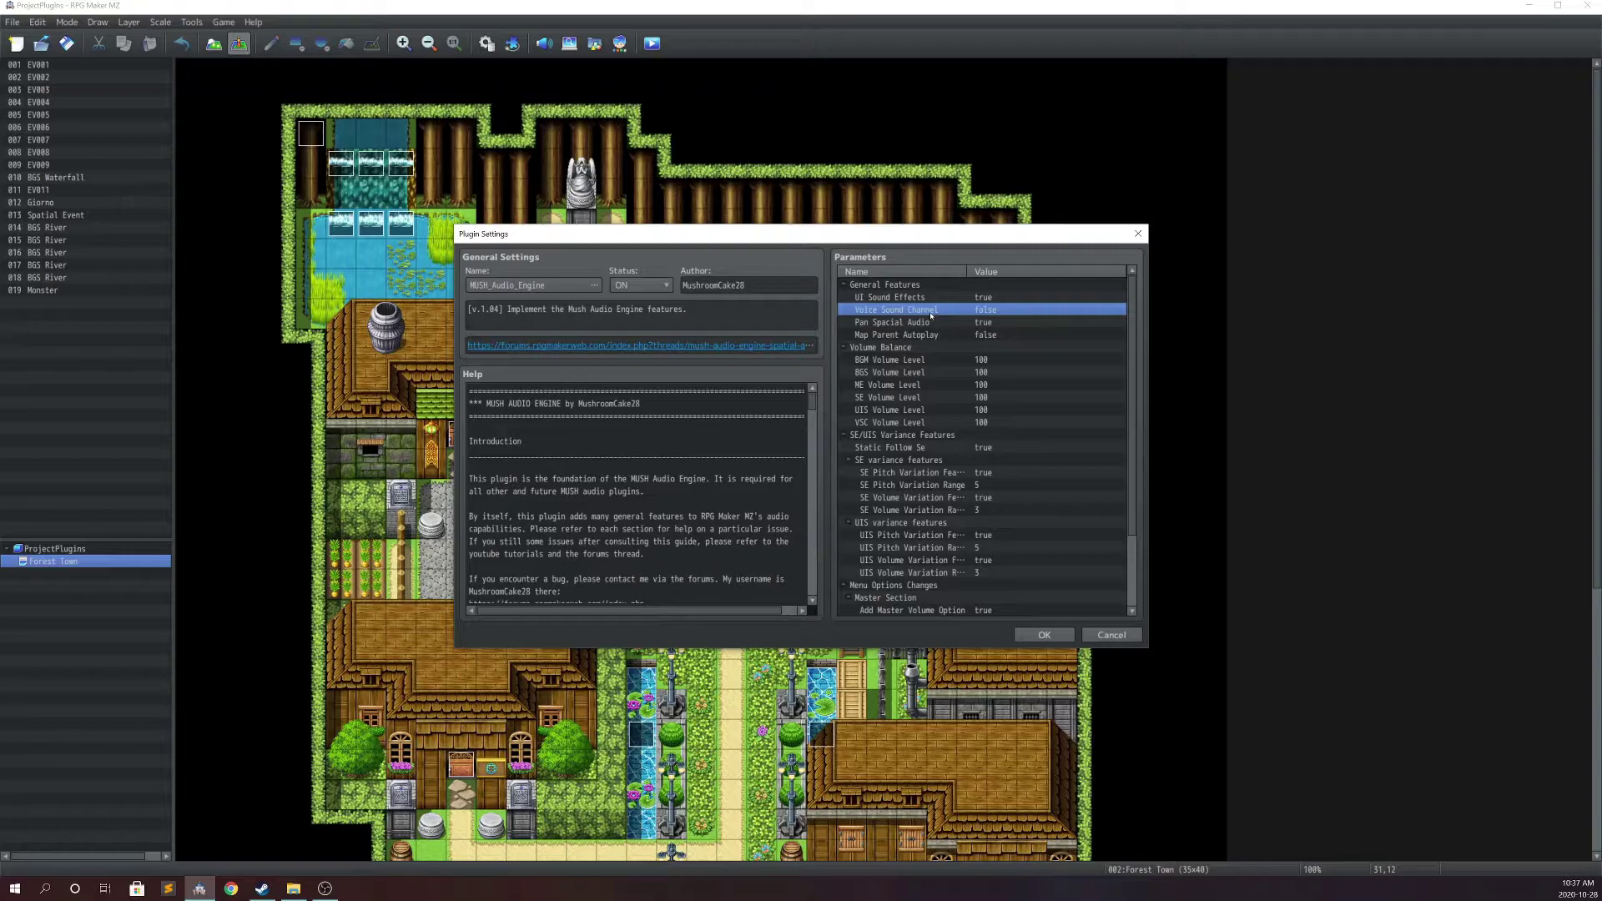
{"action": "double_click", "coordinate": [984, 298]}
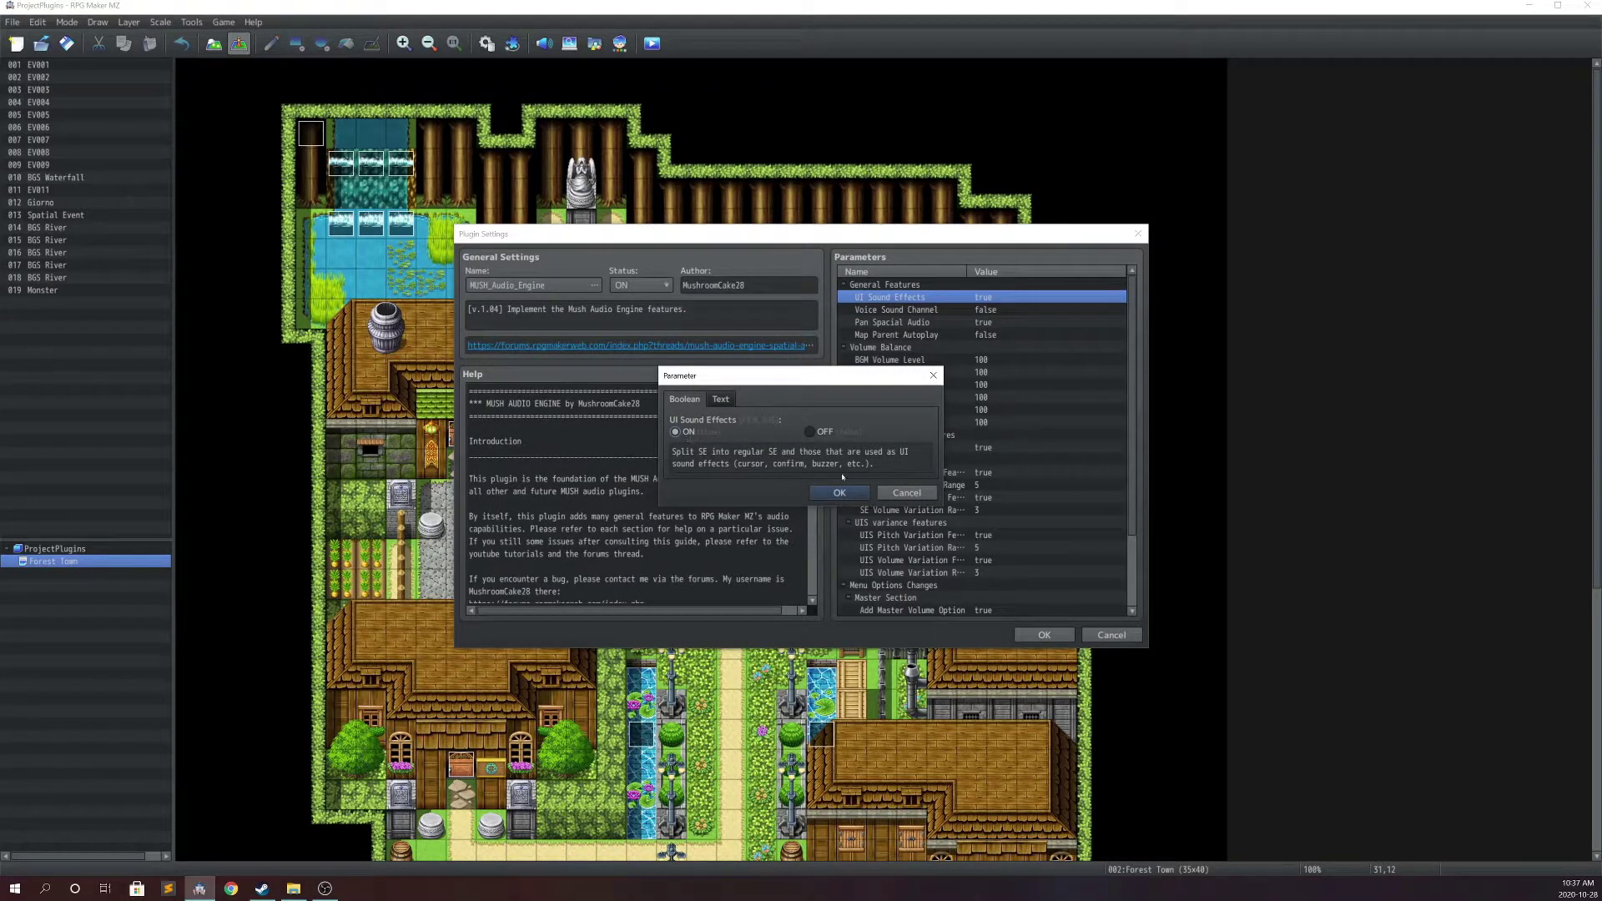
- Cancel the UI Sound Effects and Voice Sound Channel editors, leaving true and false unchanged
{"action": "left_click", "coordinate": [913, 493]}
{"action": "key", "text": "Down"}
{"action": "key", "text": "Return"}
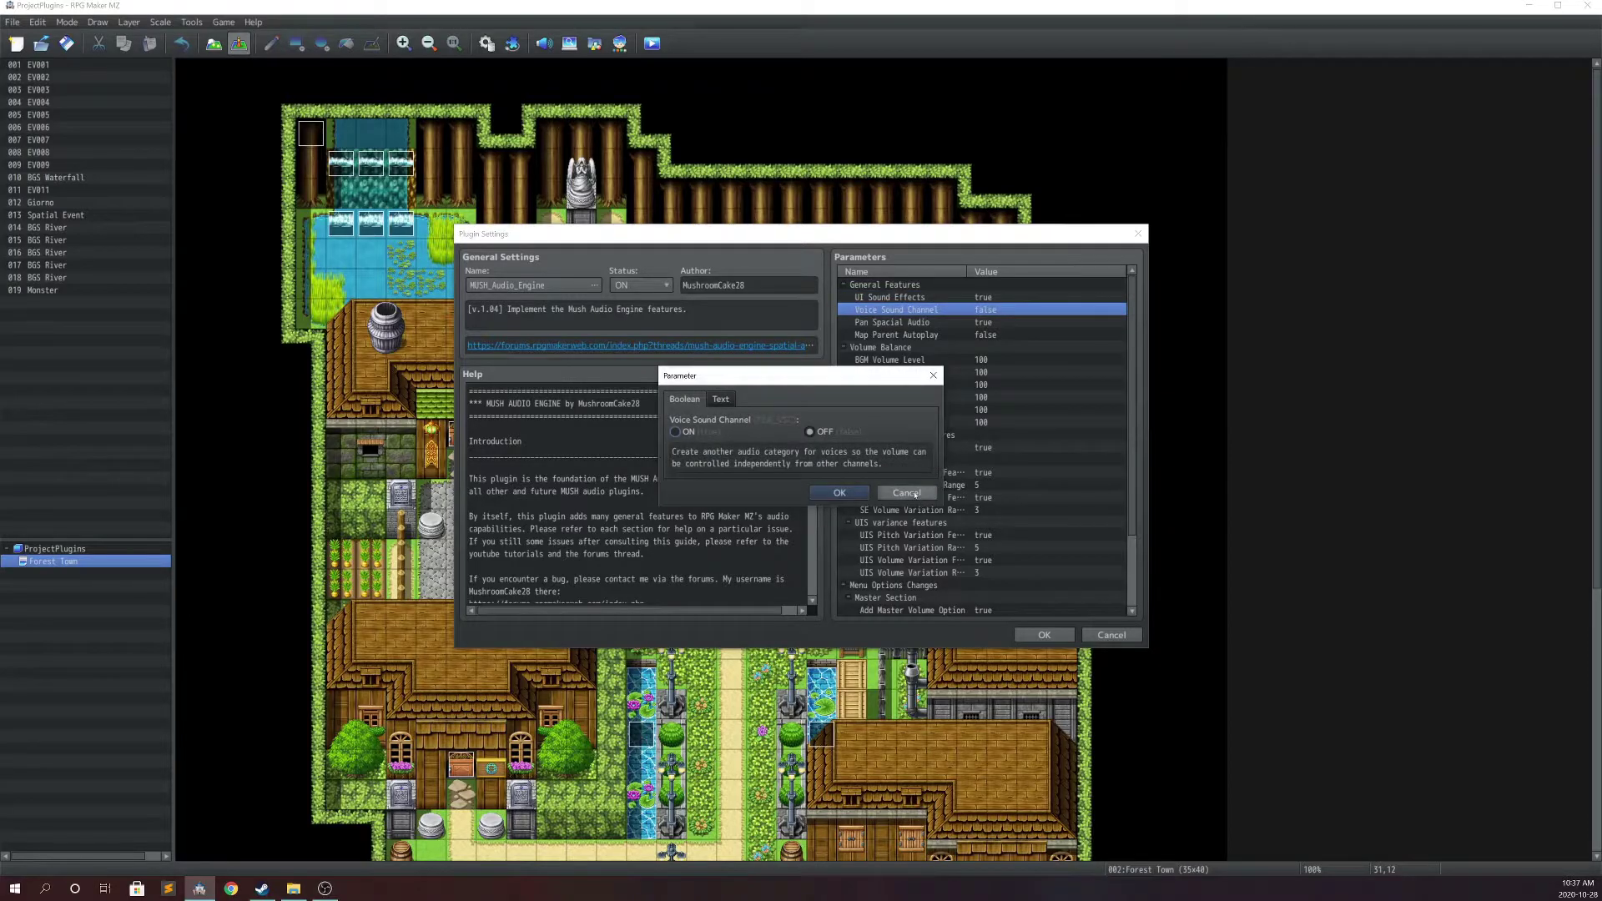
{"action": "left_click", "coordinate": [915, 495]}
{"action": "left_click", "coordinate": [926, 298]}
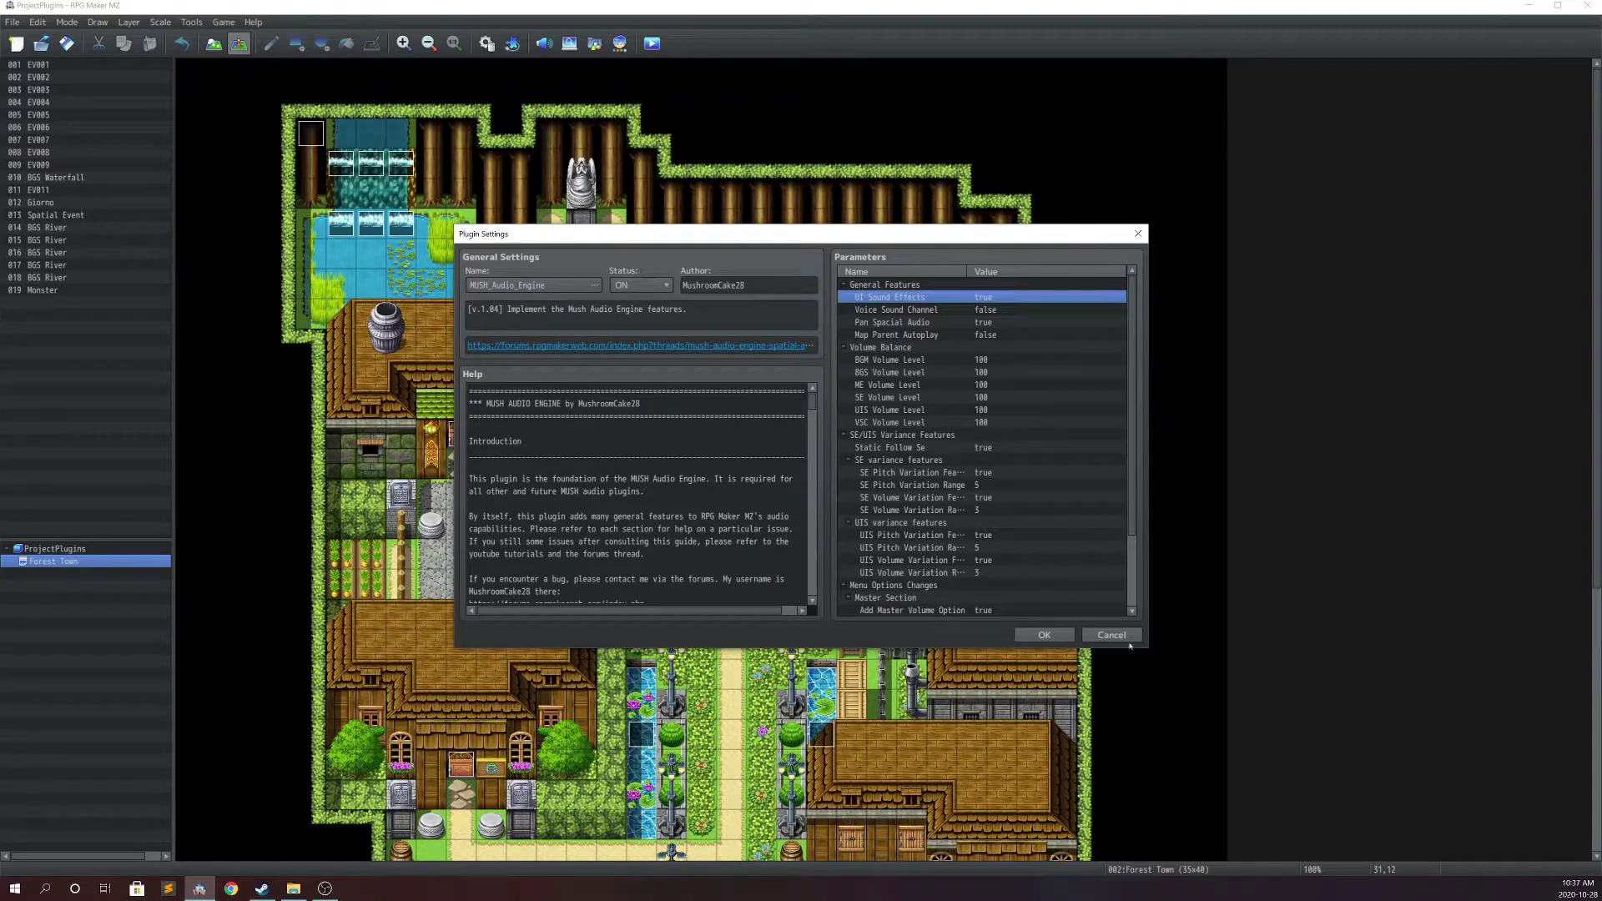
- Accept the plugin settings and close the Plugin Manager, then view the Database's System 1 page and cancel
{"action": "left_click", "coordinate": [1044, 635]}
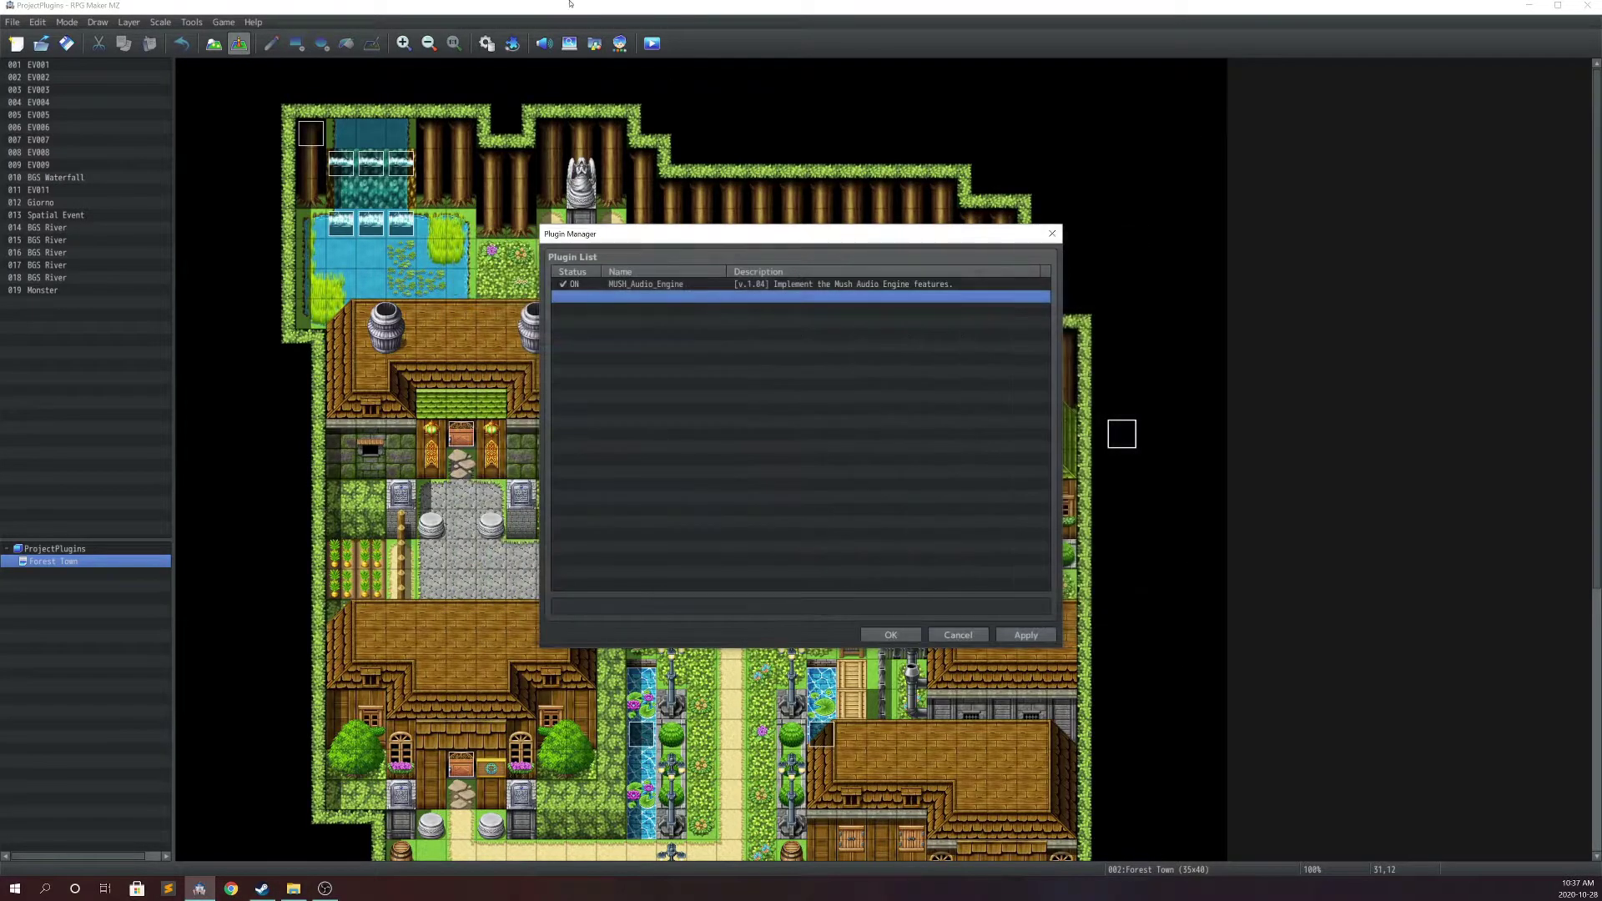
{"action": "left_click", "coordinate": [890, 635]}
{"action": "left_click", "coordinate": [486, 44]}
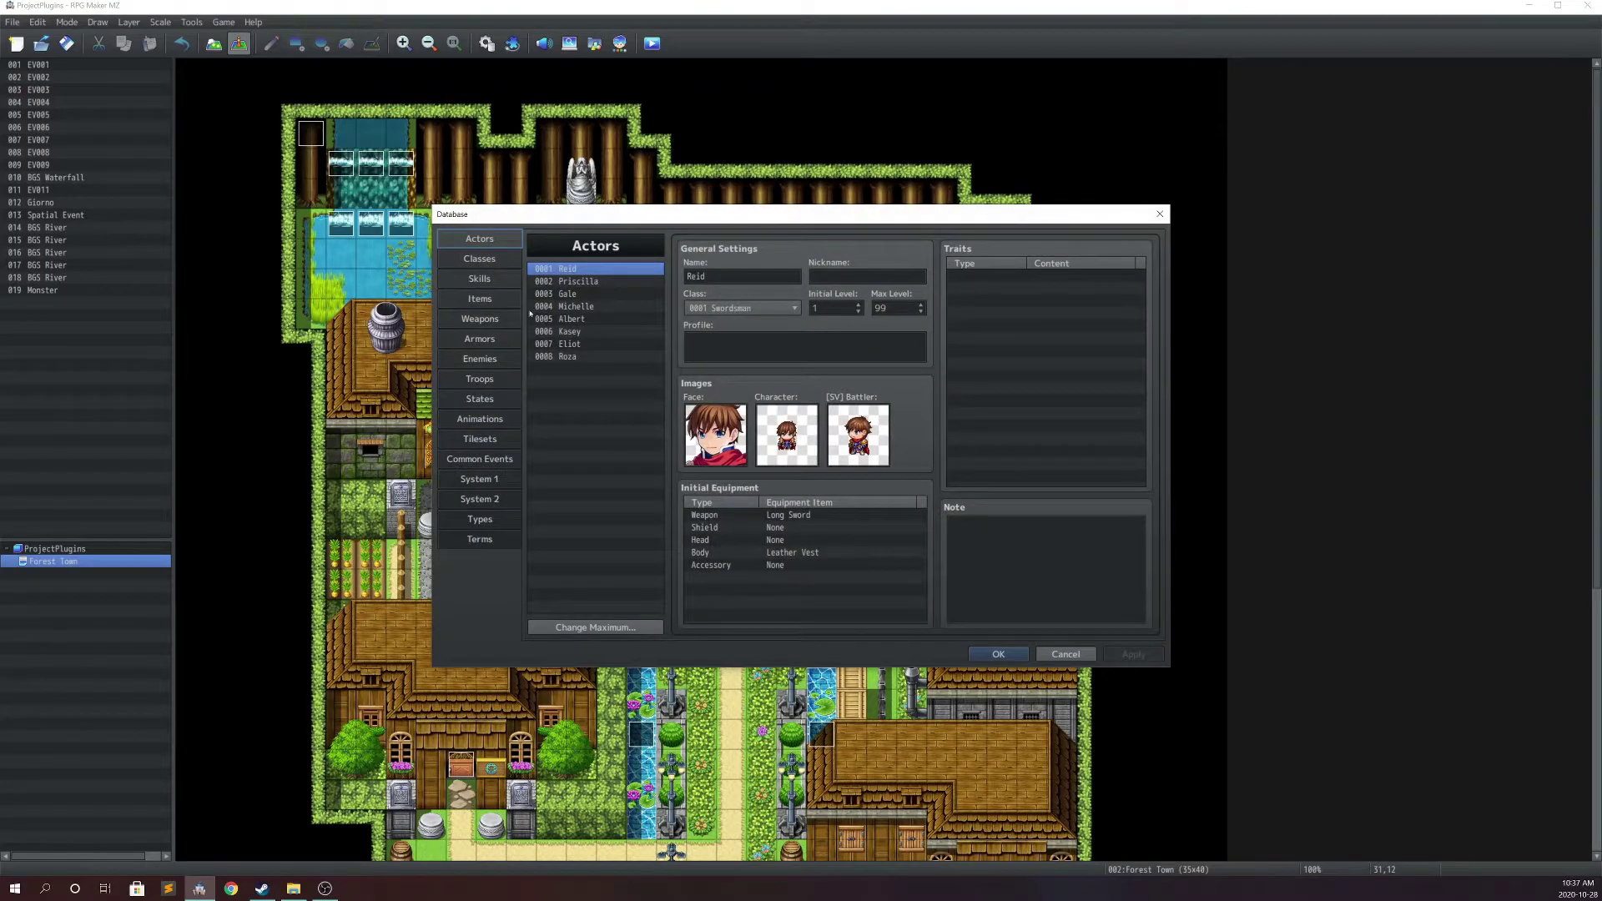
{"action": "left_click", "coordinate": [495, 489]}
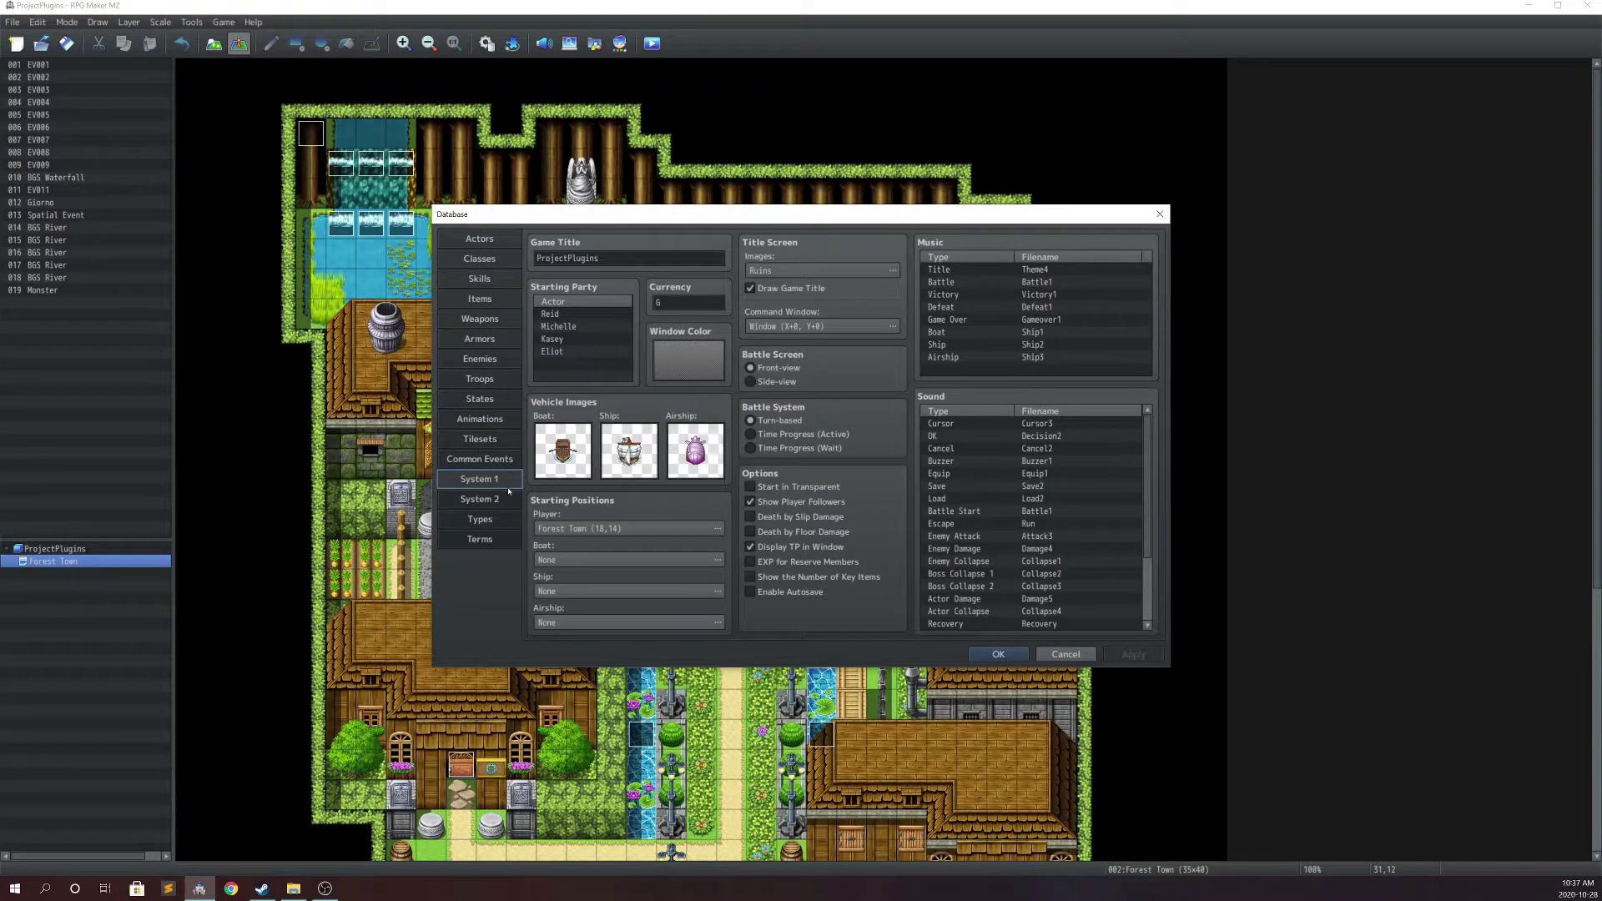
{"action": "scroll", "coordinate": [1058, 589], "scroll_direction": "down", "scroll_amount": 3}
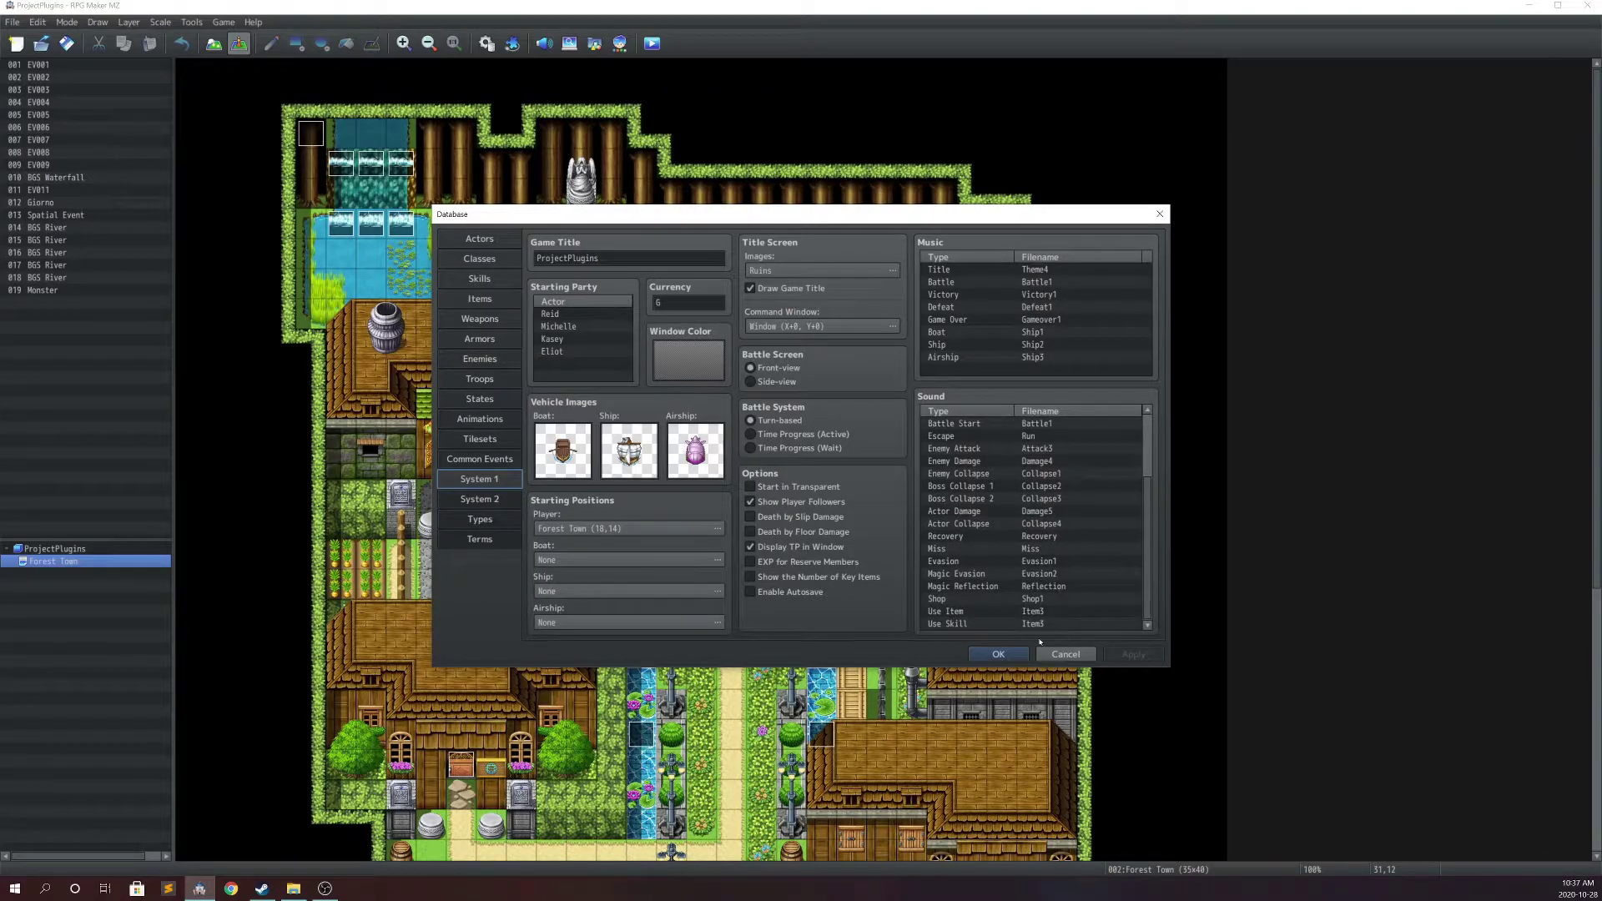
{"action": "scroll", "coordinate": [1035, 553], "scroll_direction": "up", "scroll_amount": 3}
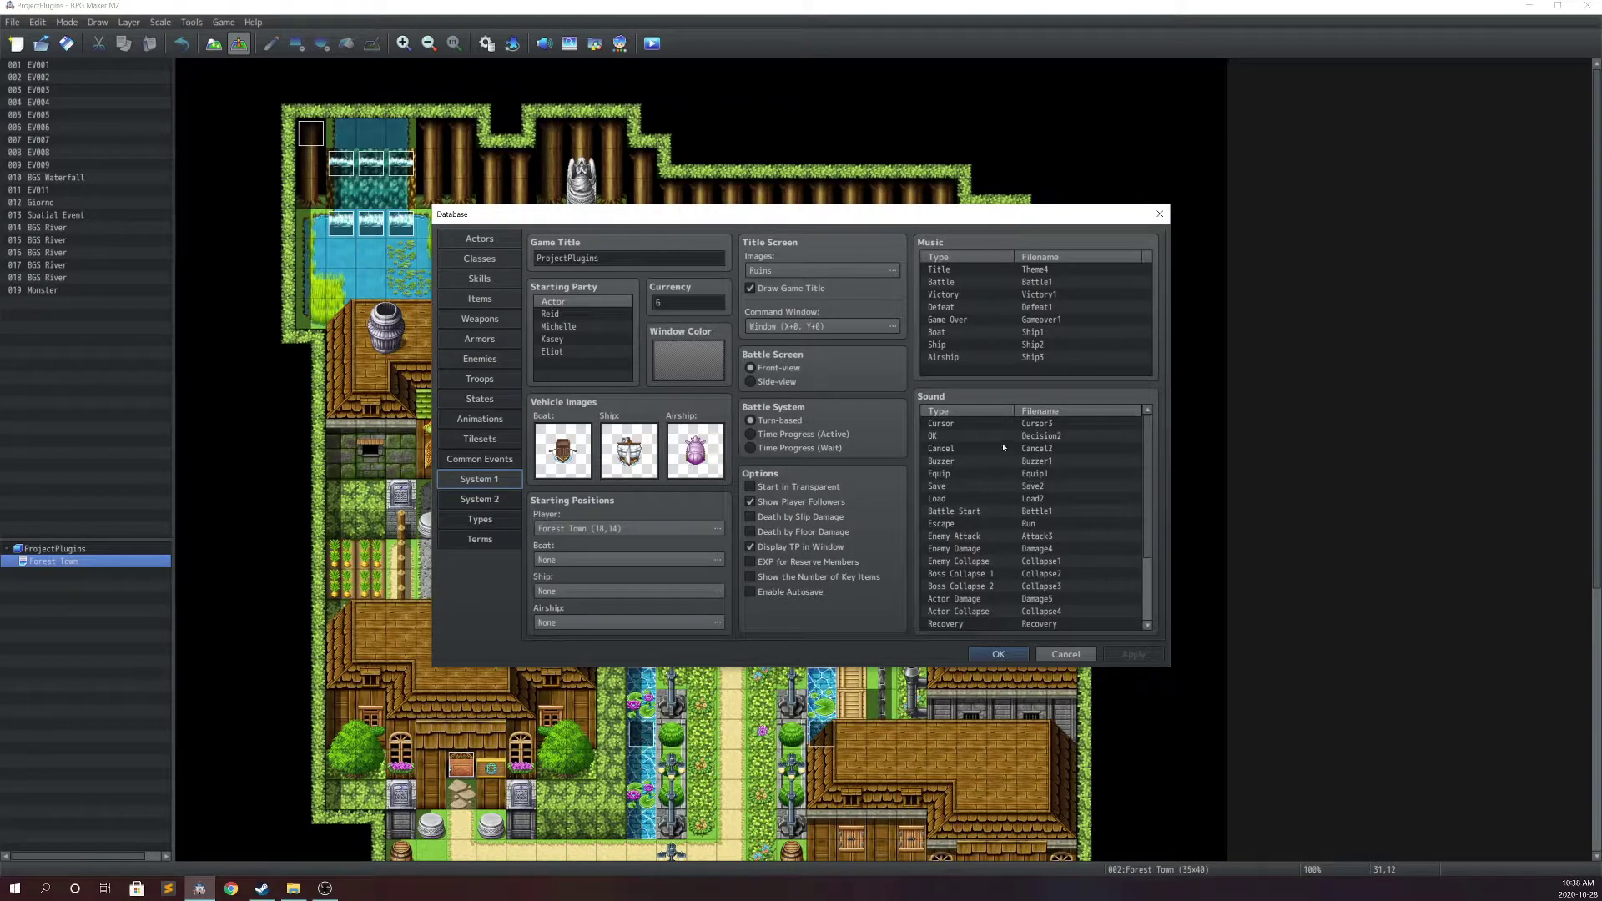
{"action": "left_click", "coordinate": [1066, 654]}
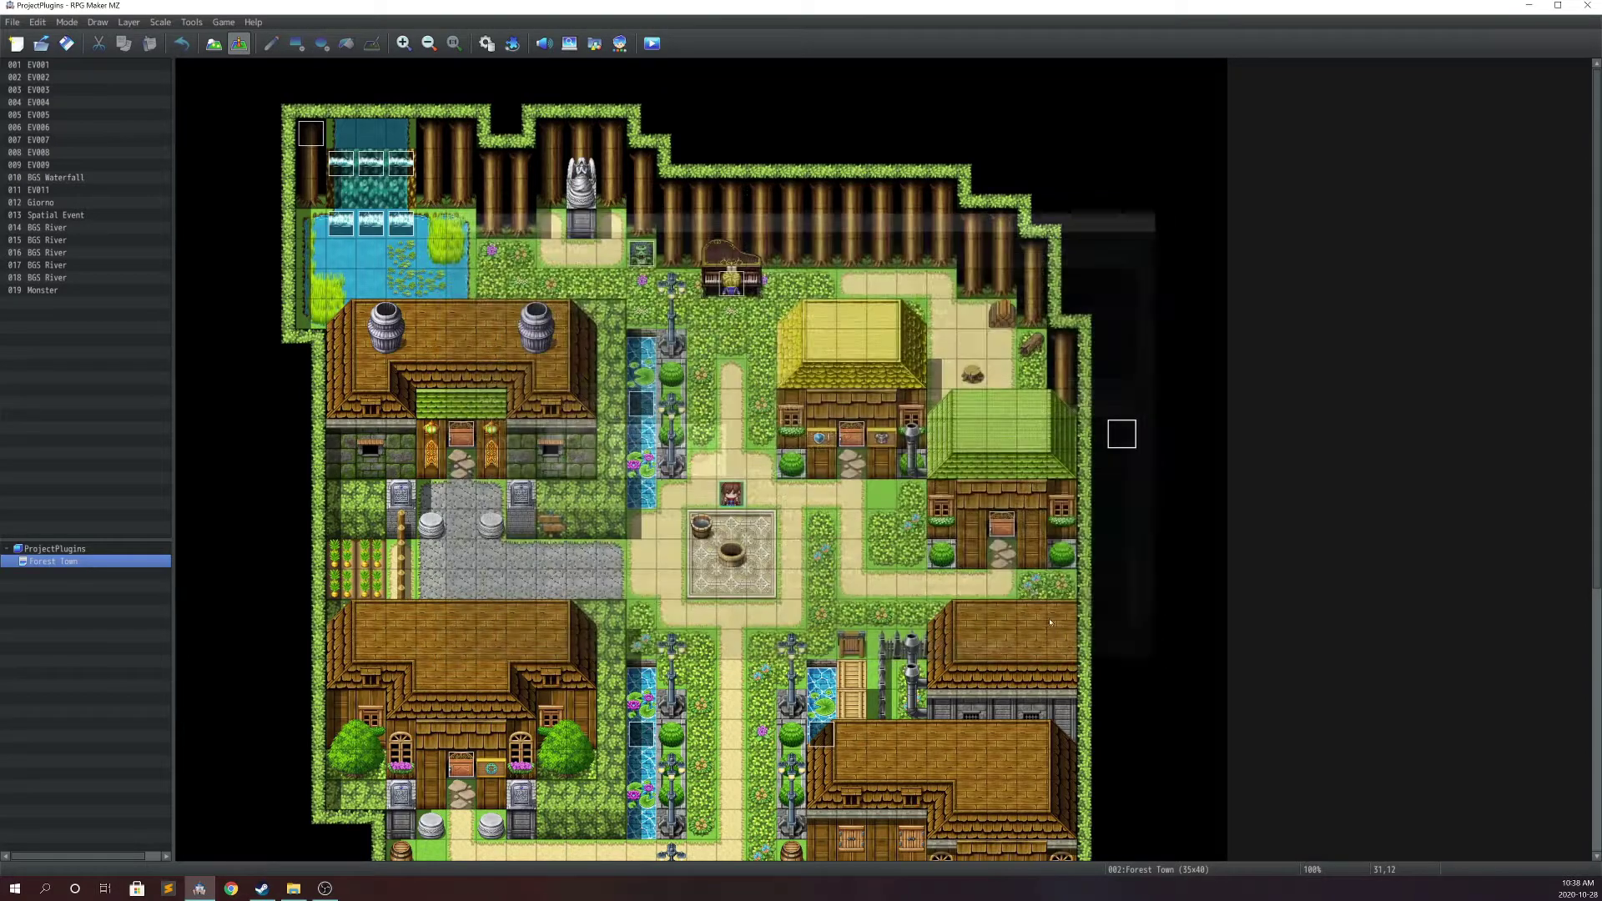
- Reopen MUSH_Audio_Engine's settings from the Plugin Manager and inspect UI Sound Effects and Voice Sound Channel
{"action": "left_click", "coordinate": [512, 42]}
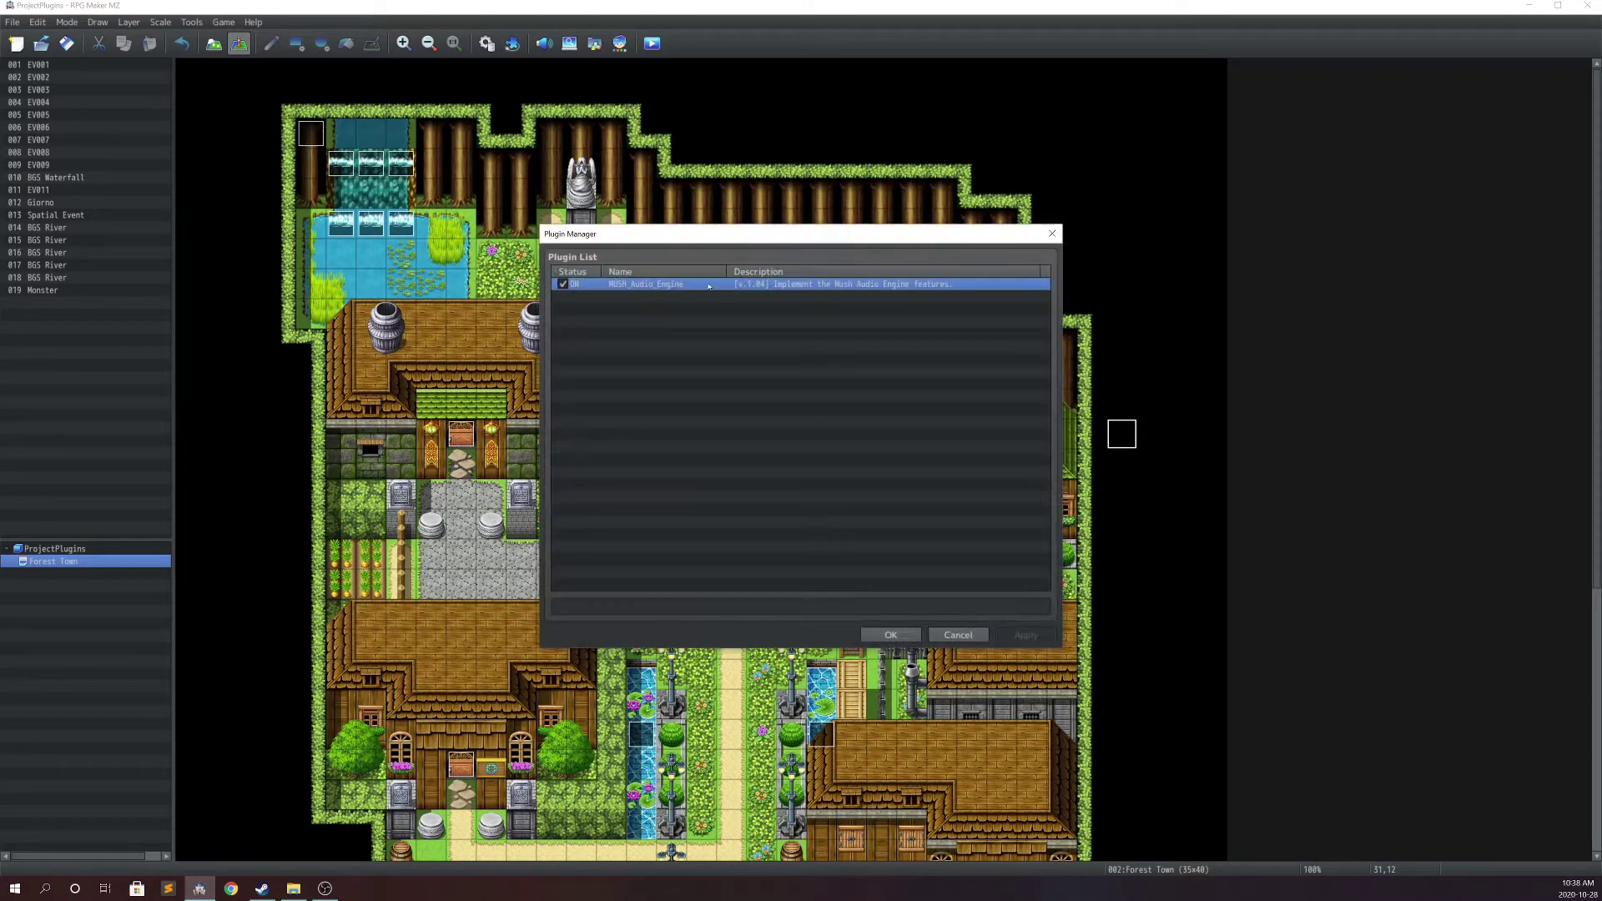
{"action": "double_click", "coordinate": [903, 283]}
{"action": "left_click", "coordinate": [915, 299]}
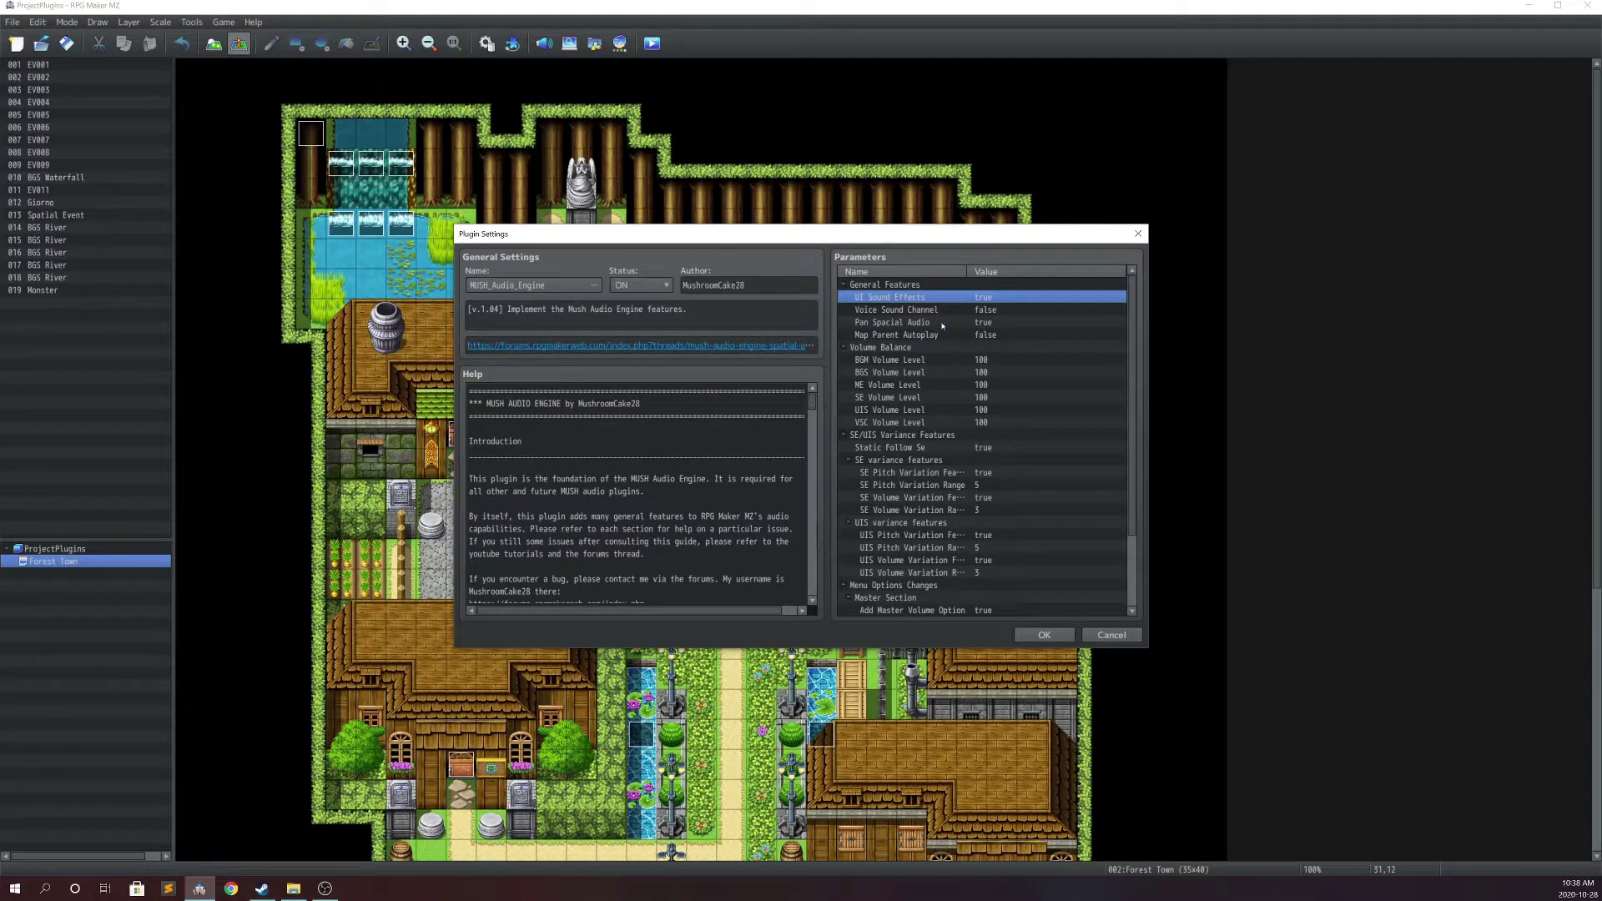
{"action": "left_click", "coordinate": [941, 311]}
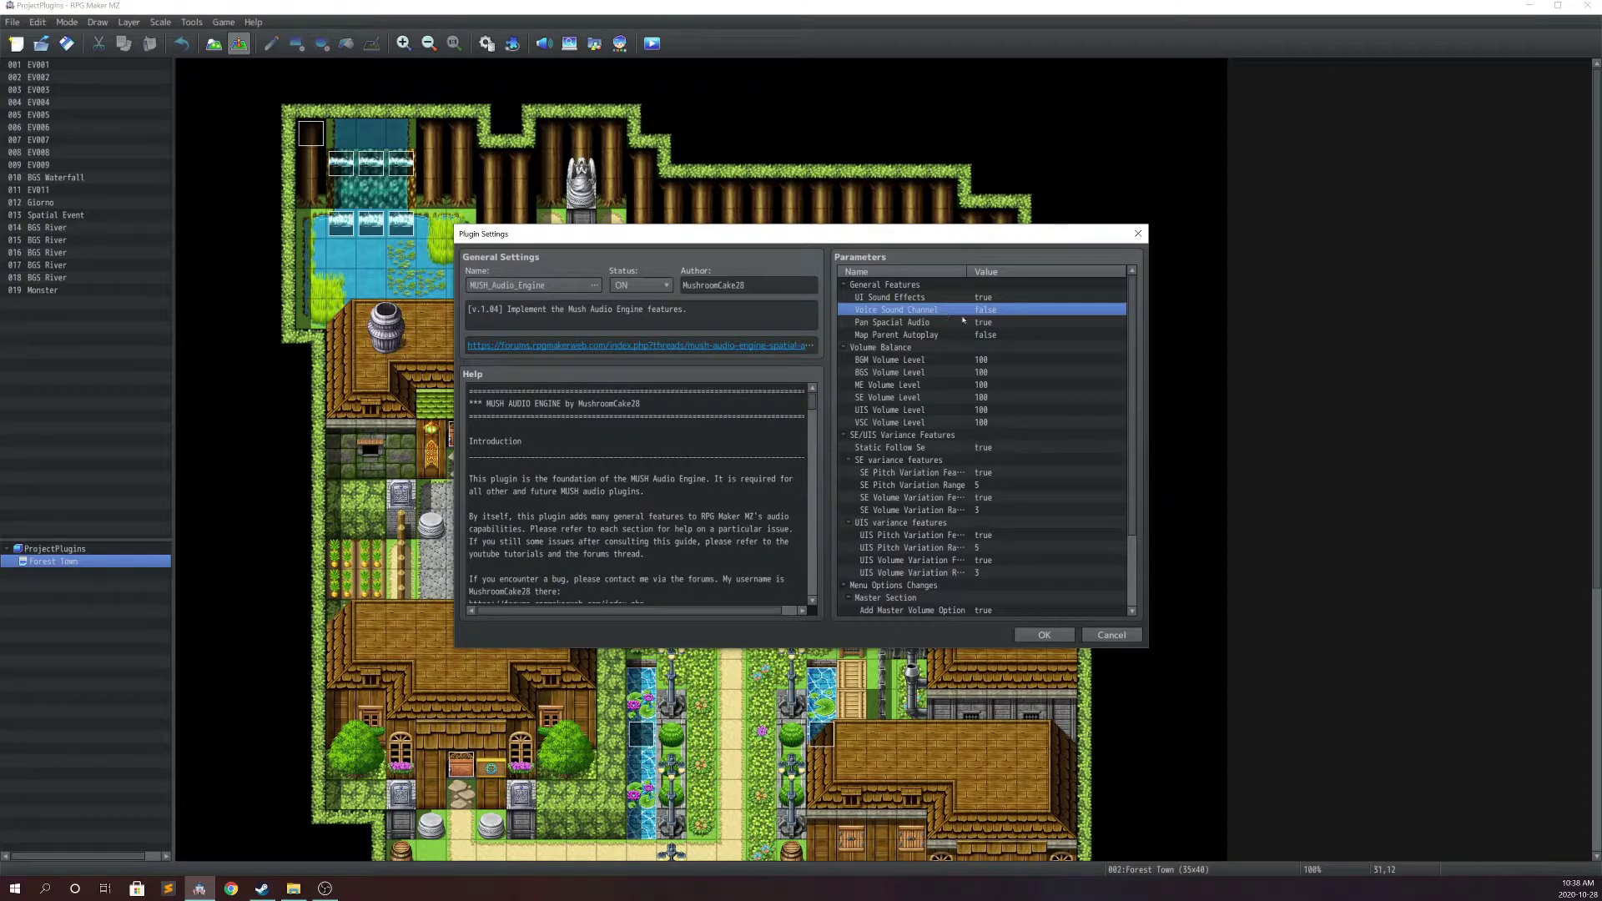
{"action": "scroll", "coordinate": [977, 320], "scroll_direction": "down", "scroll_amount": 1}
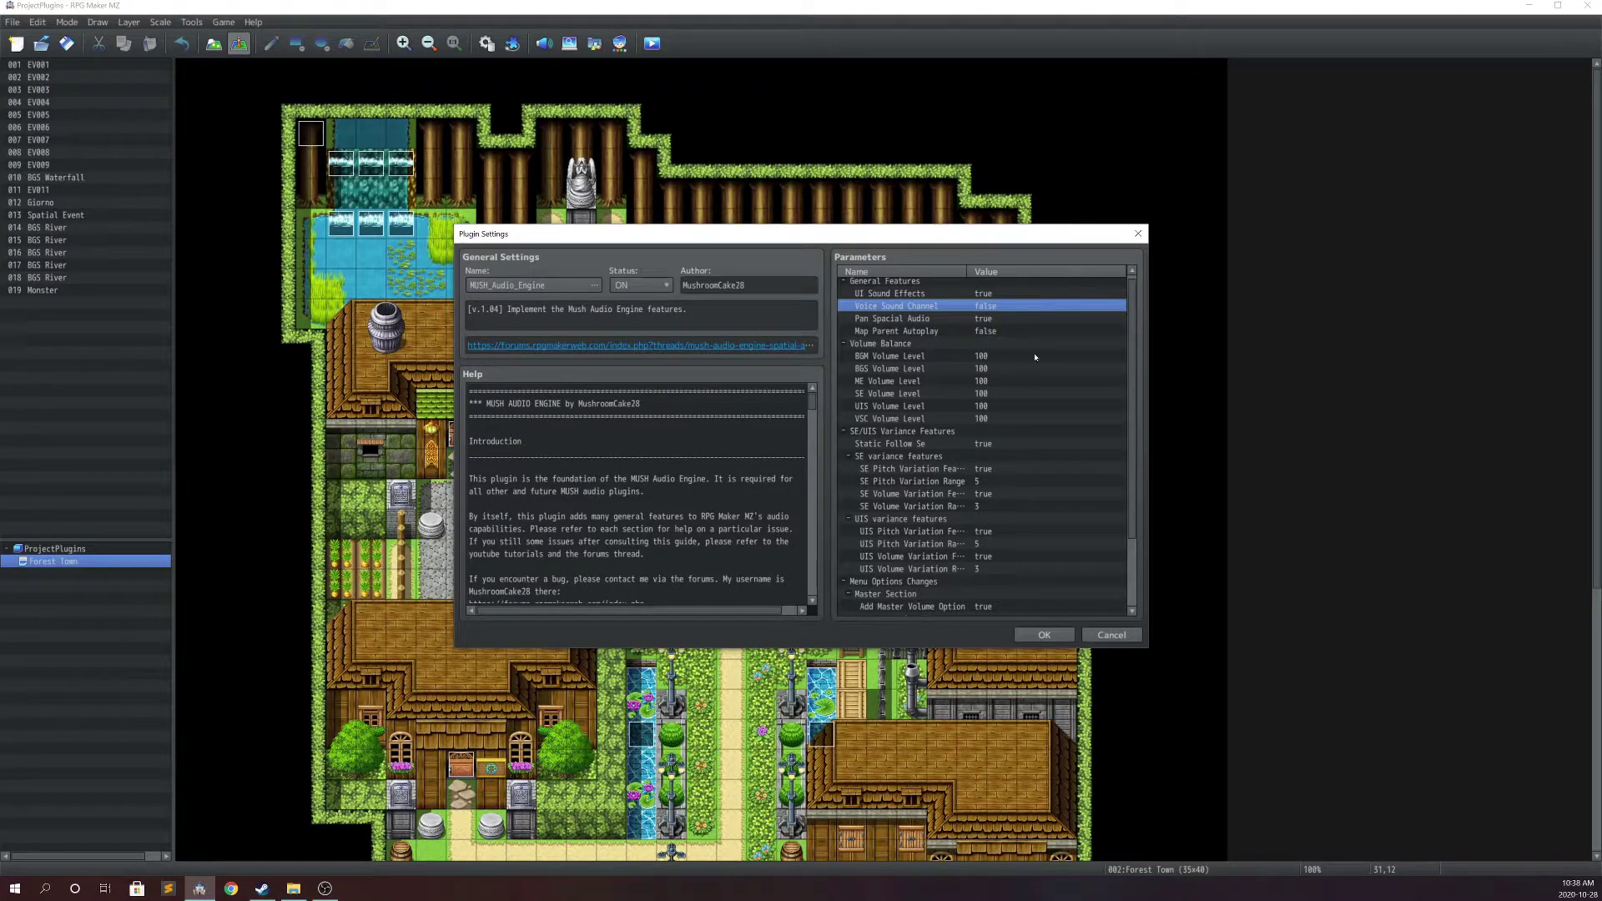
{"action": "scroll", "coordinate": [1037, 345], "scroll_direction": "down", "scroll_amount": 2}
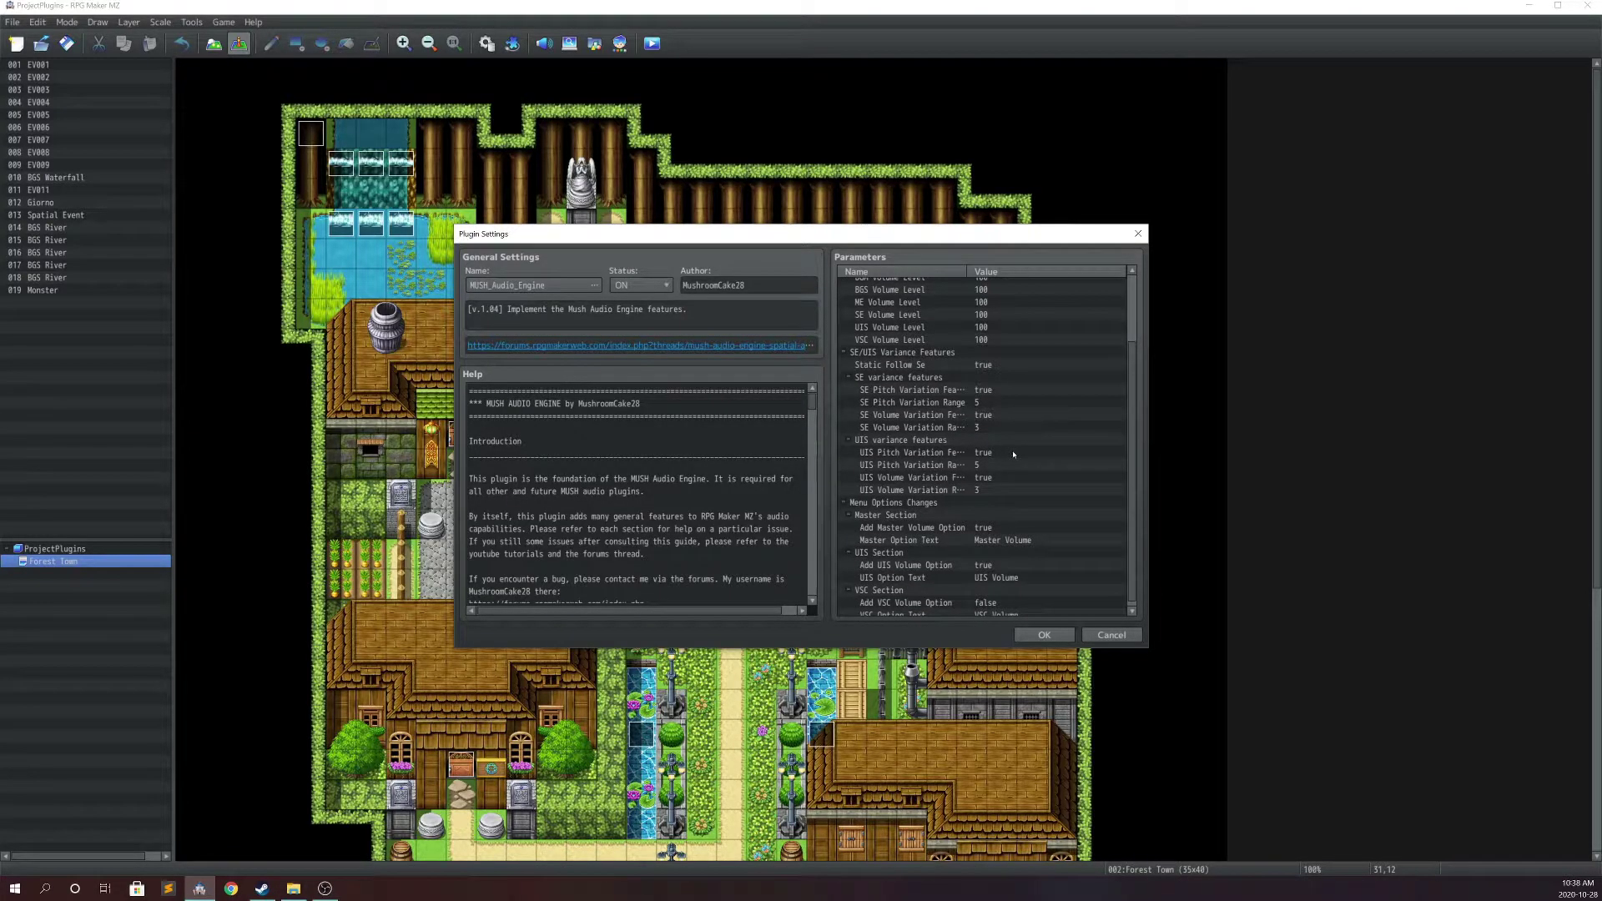
{"action": "left_click", "coordinate": [929, 502]}
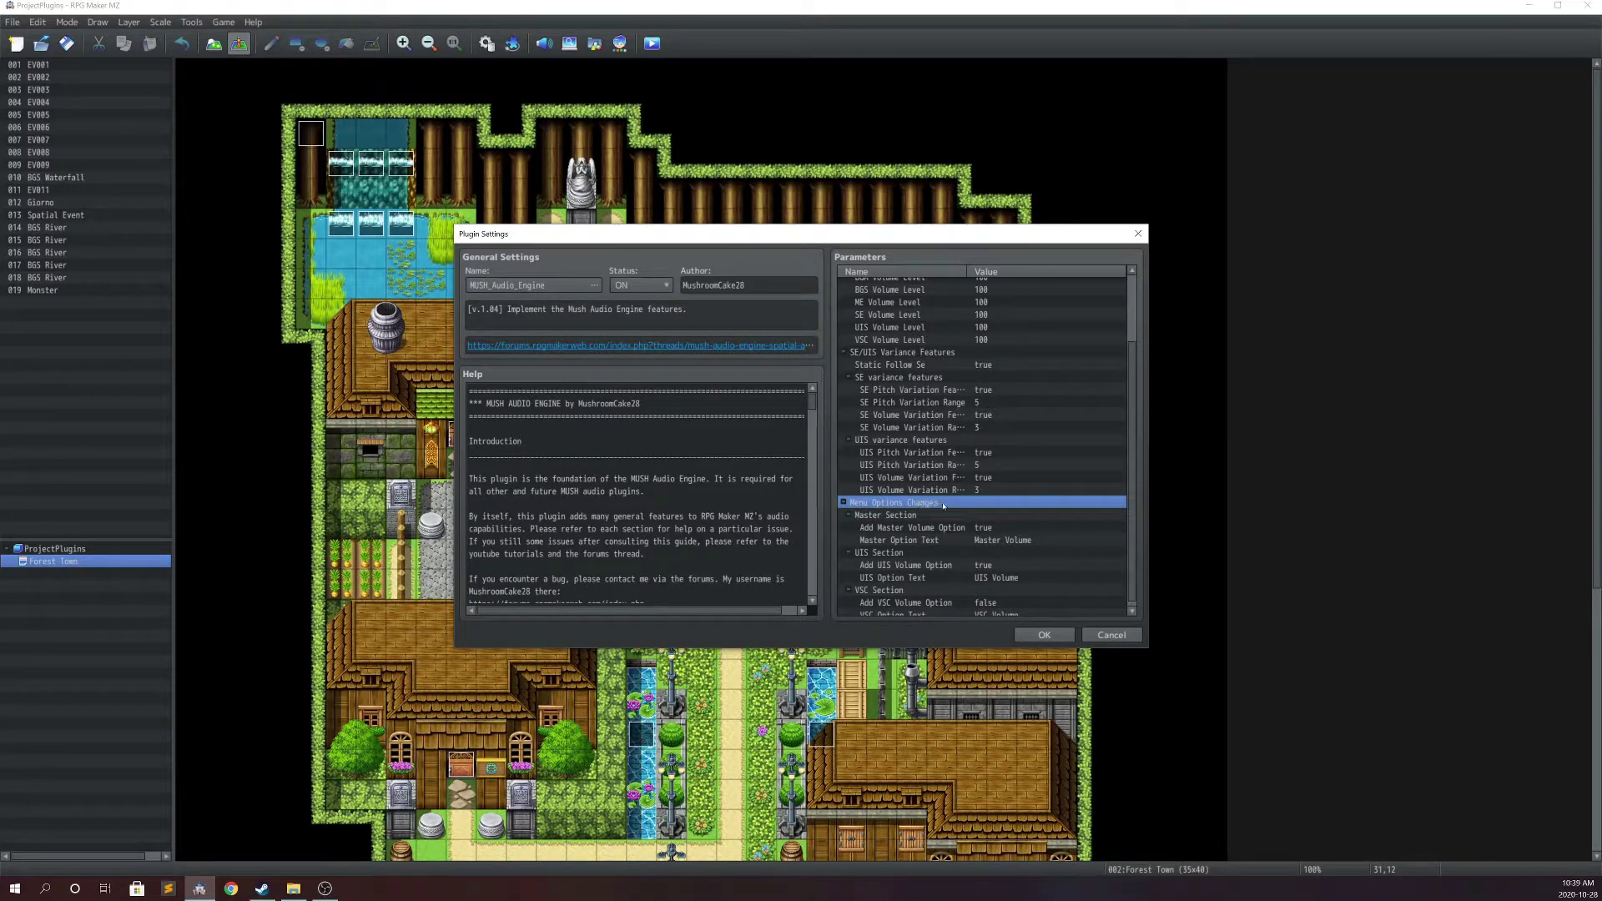
{"action": "left_click", "coordinate": [870, 515]}
{"action": "left_click", "coordinate": [978, 567]}
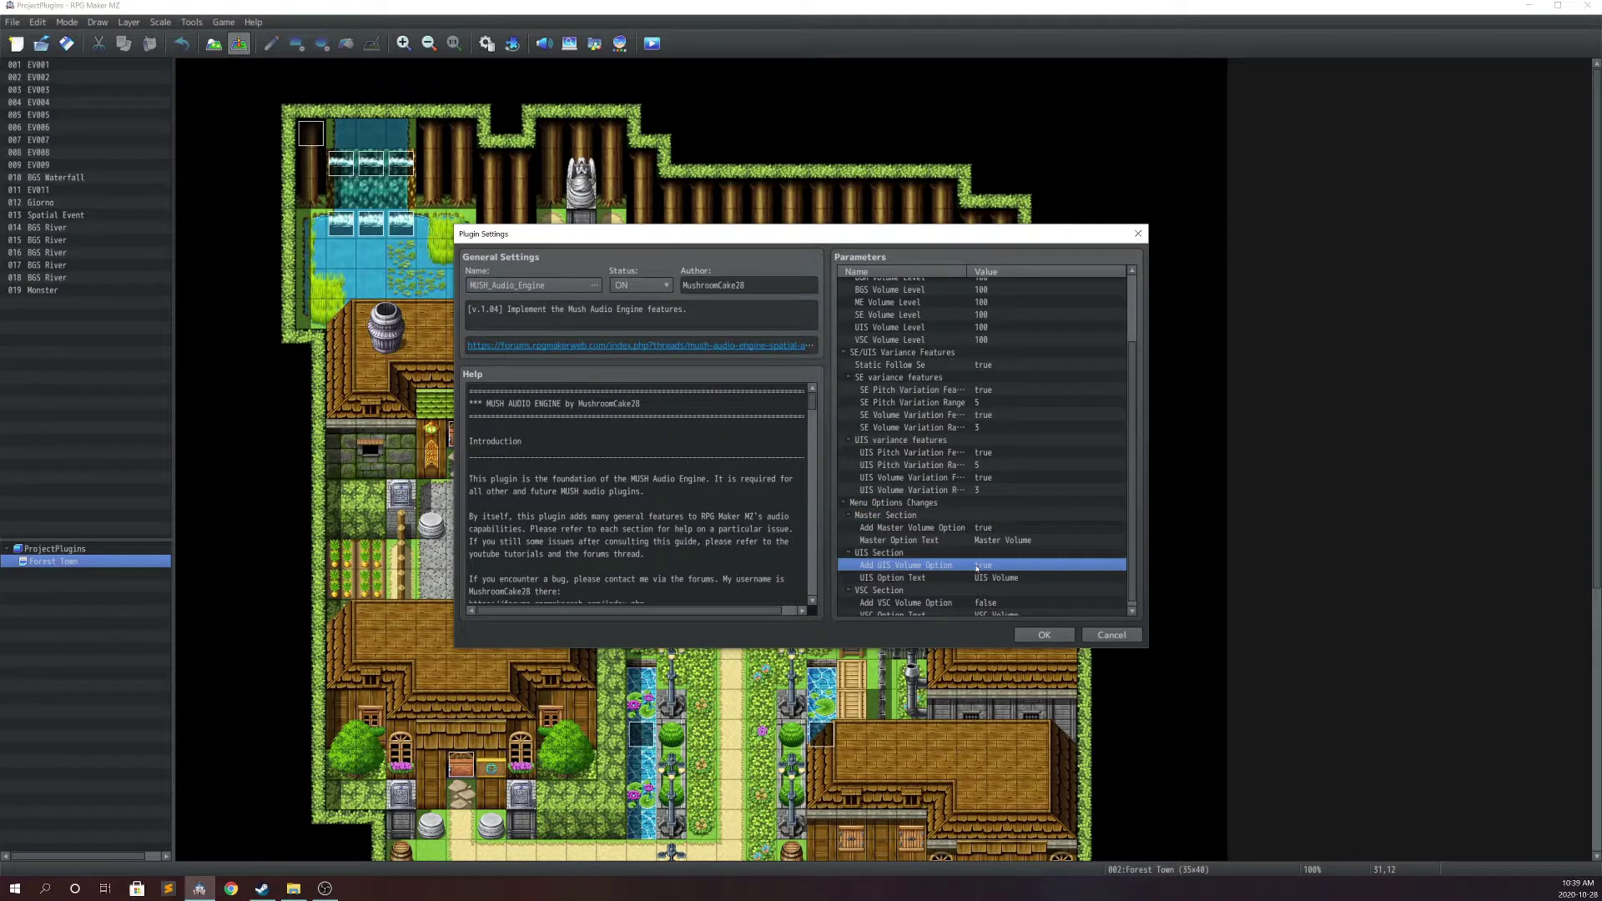
{"action": "double_click", "coordinate": [978, 566]}
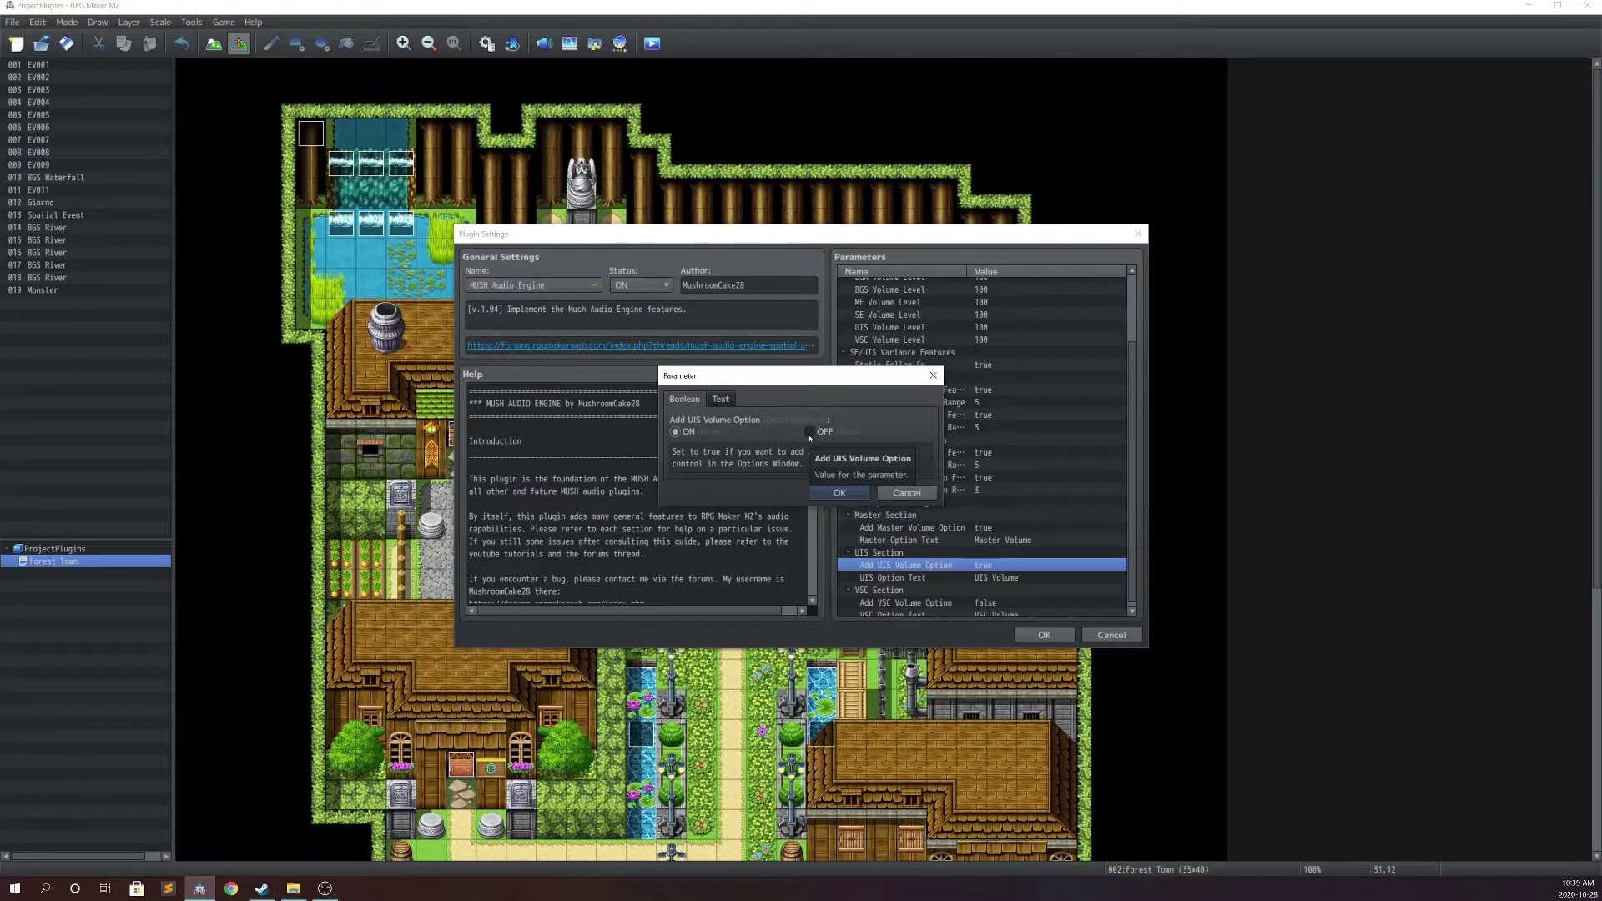
{"action": "left_click", "coordinate": [906, 492]}
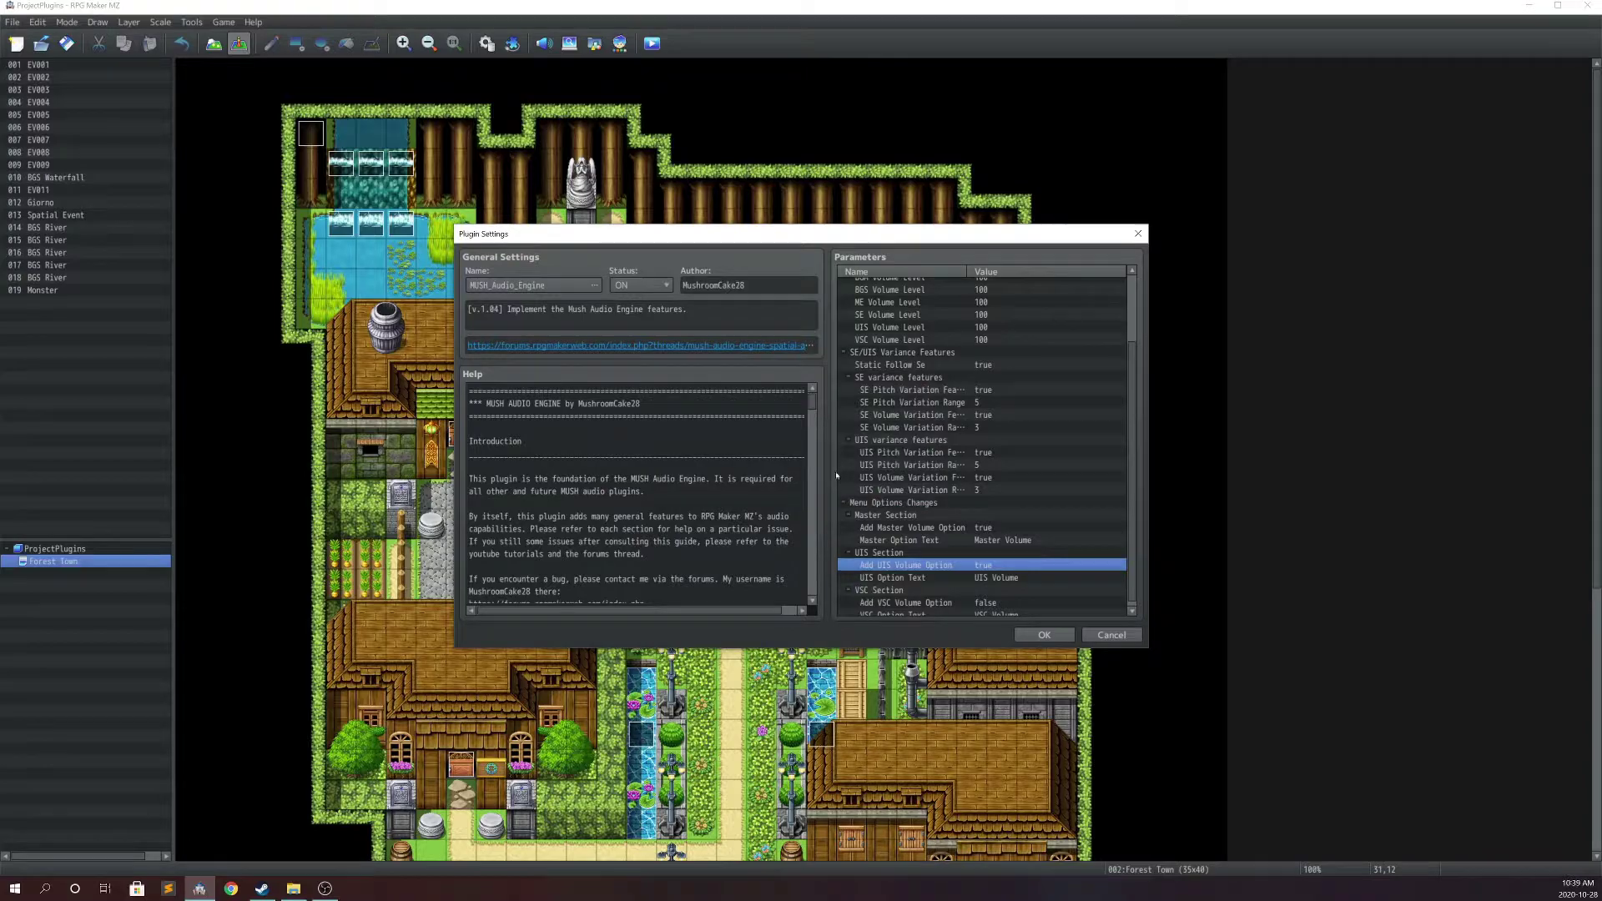
{"action": "double_click", "coordinate": [998, 576]}
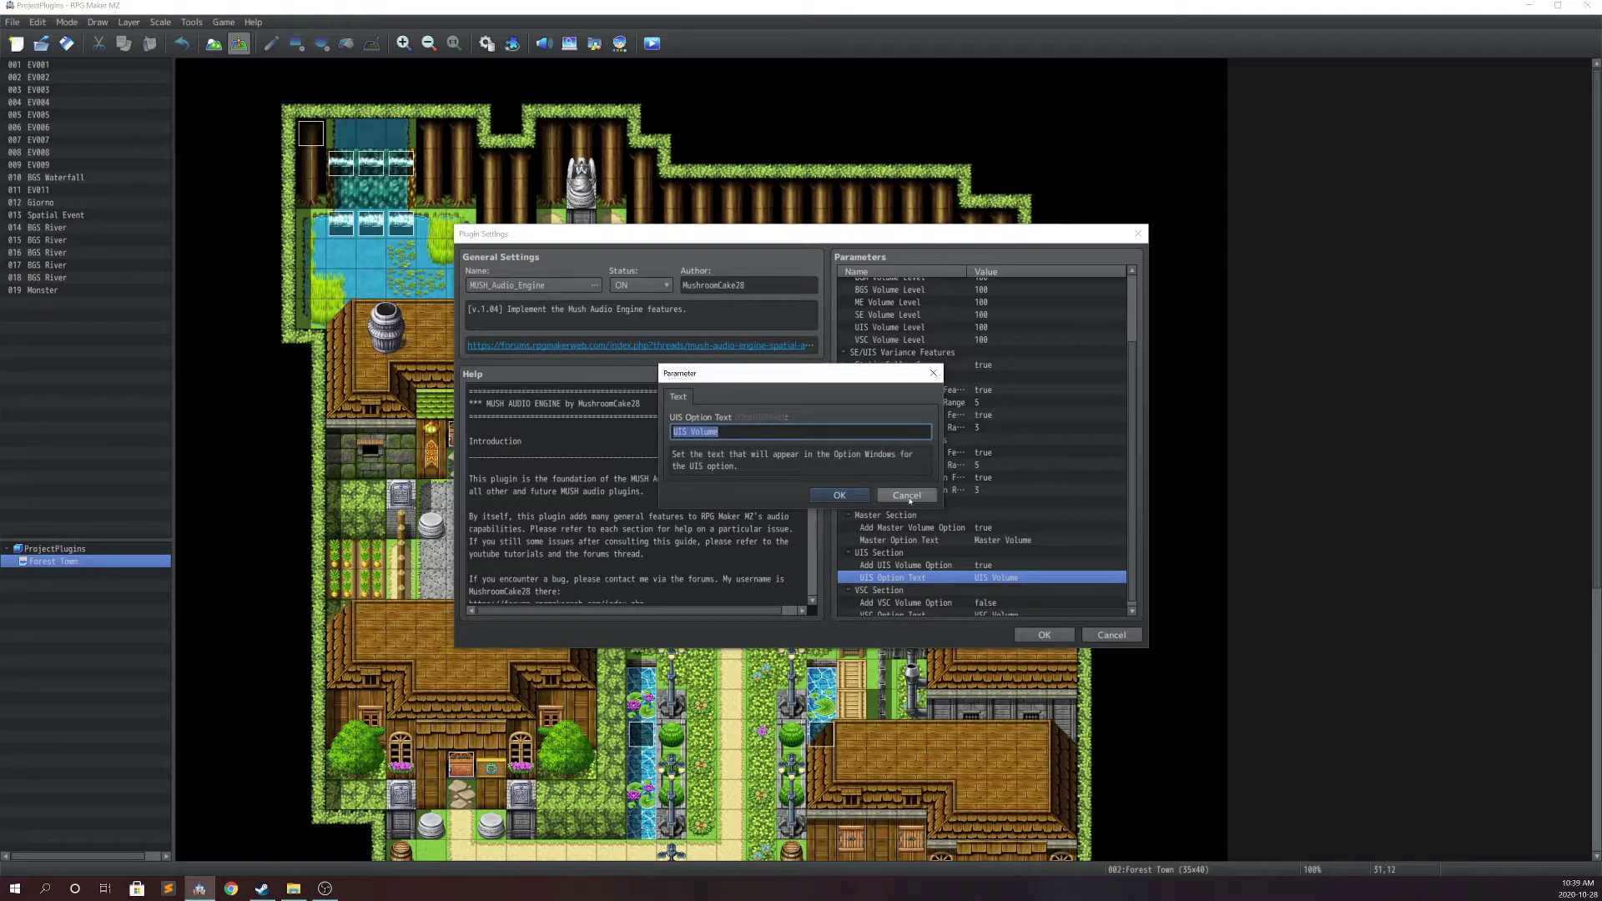
{"action": "left_click", "coordinate": [906, 495]}
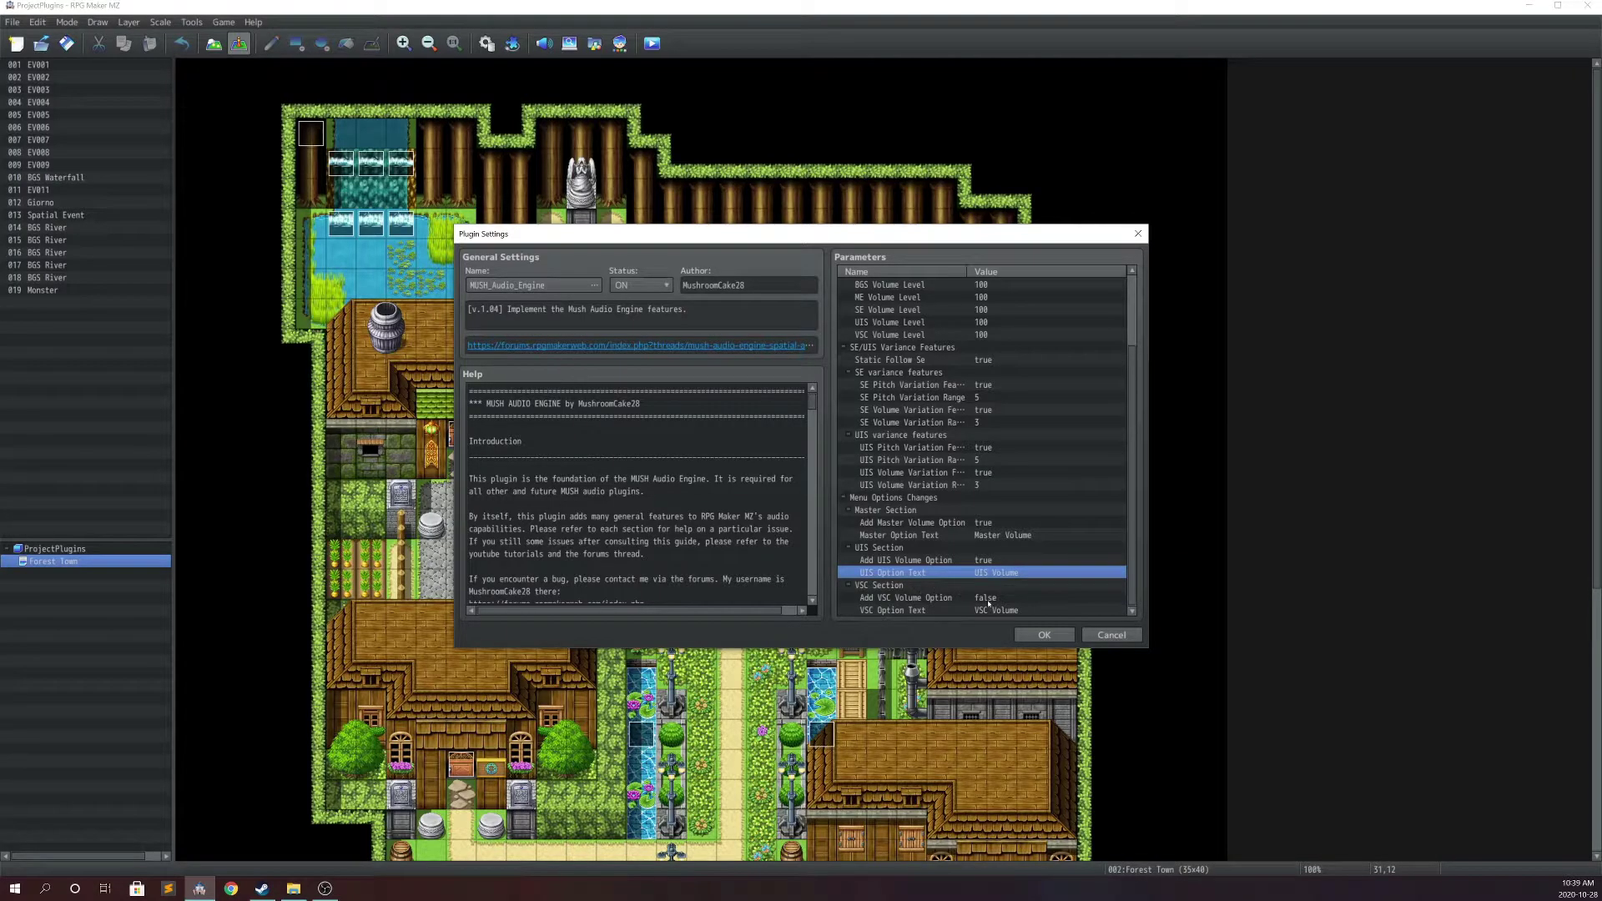
{"action": "left_click", "coordinate": [992, 598]}
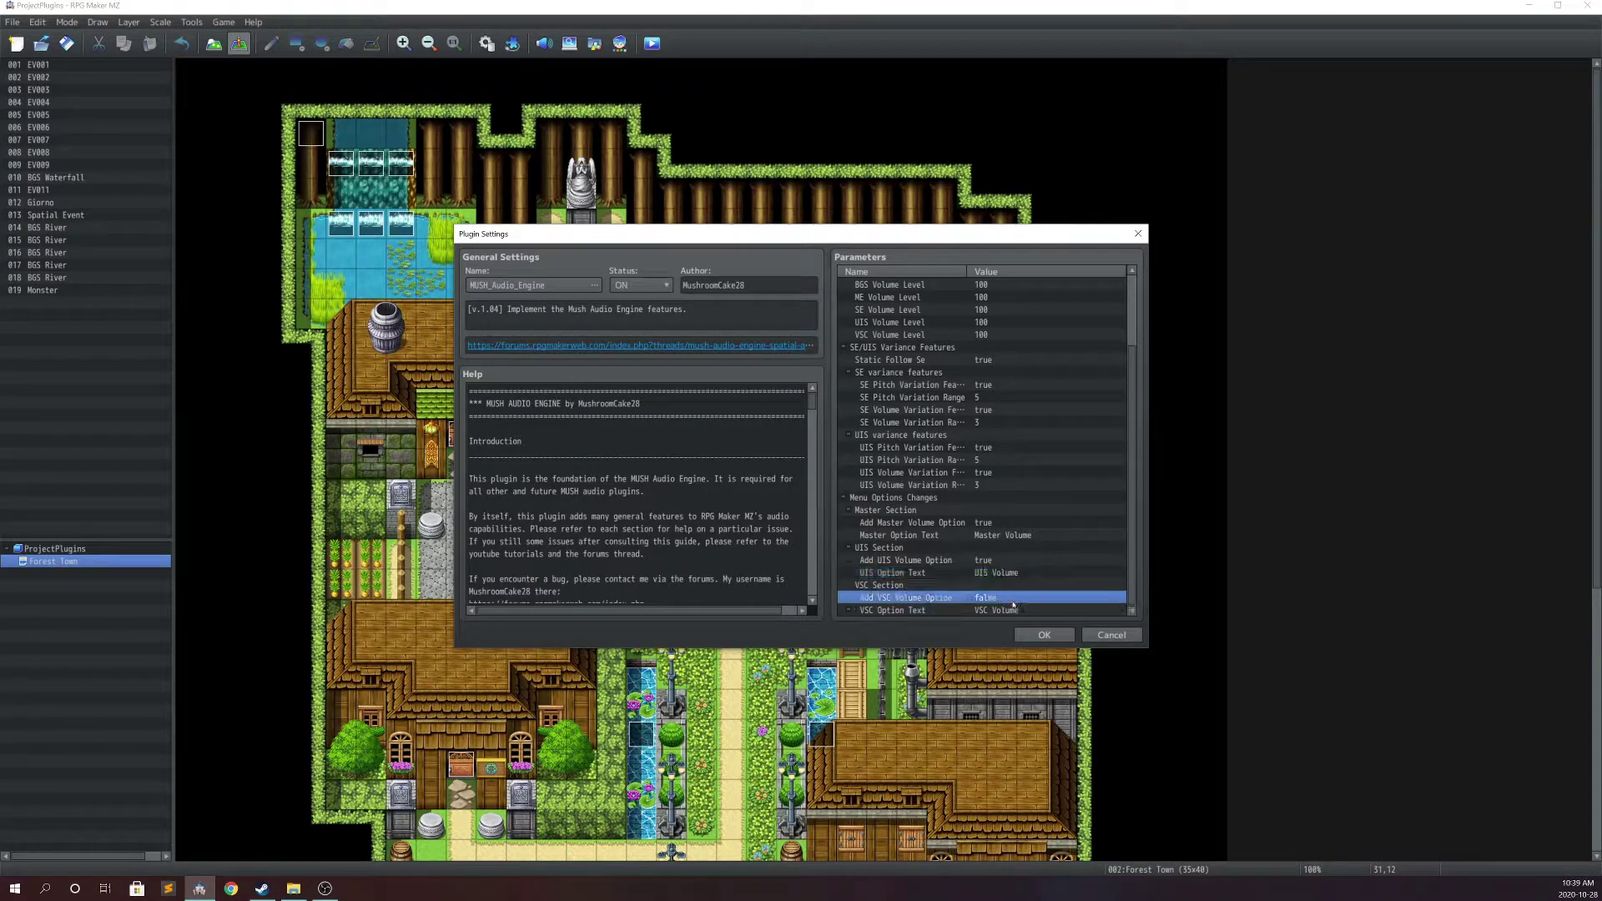
{"action": "left_click", "coordinate": [1006, 524]}
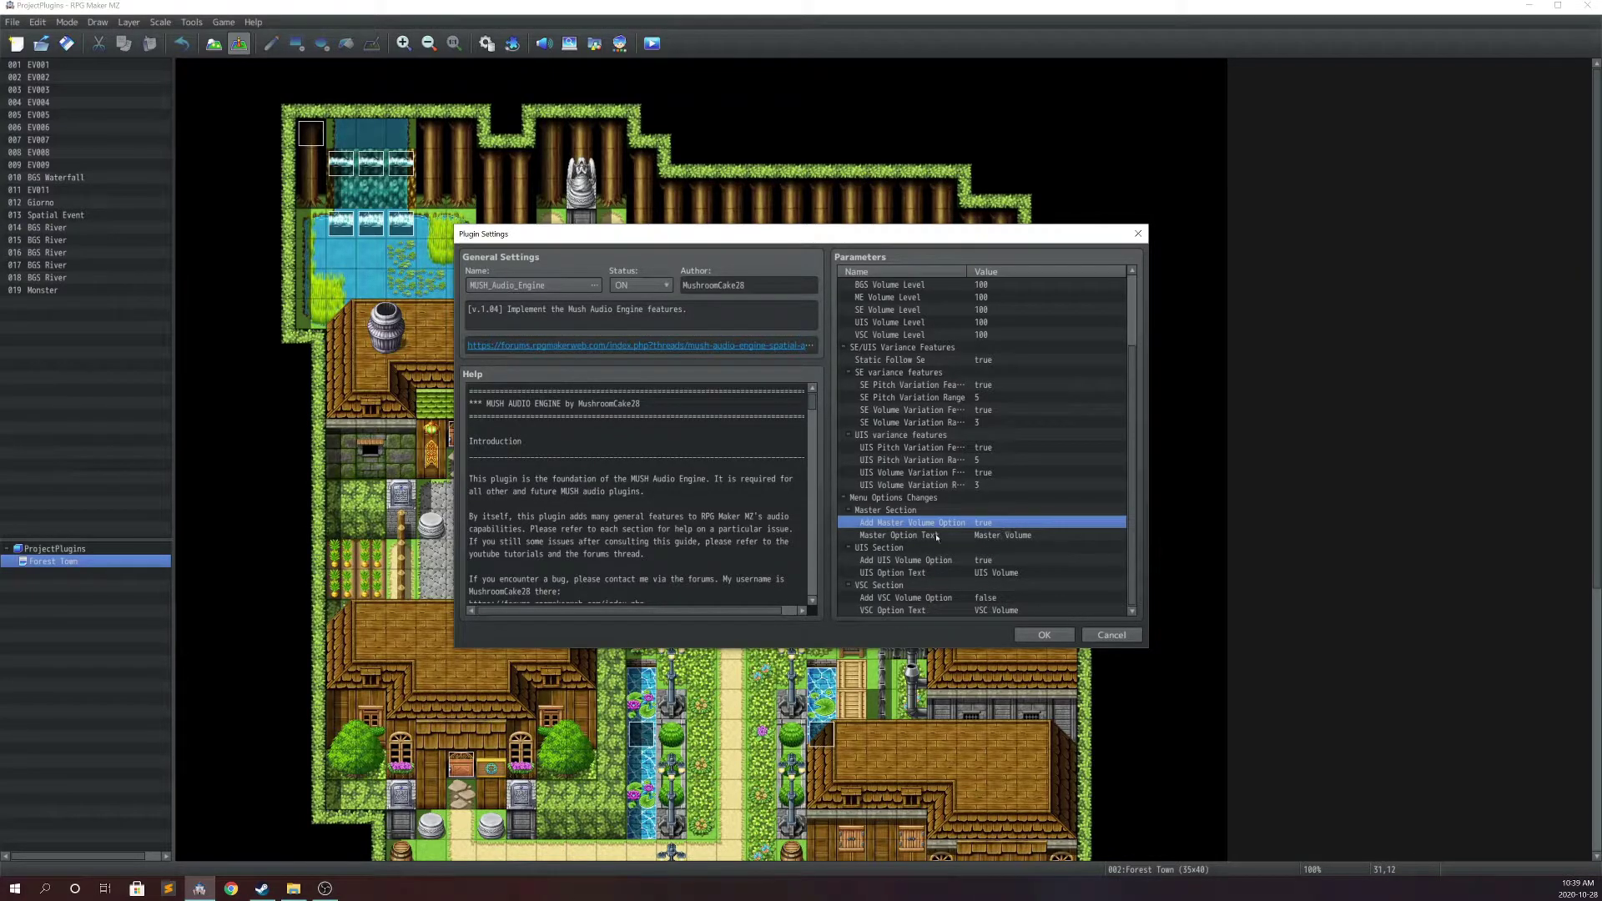
{"action": "left_click", "coordinate": [1007, 536]}
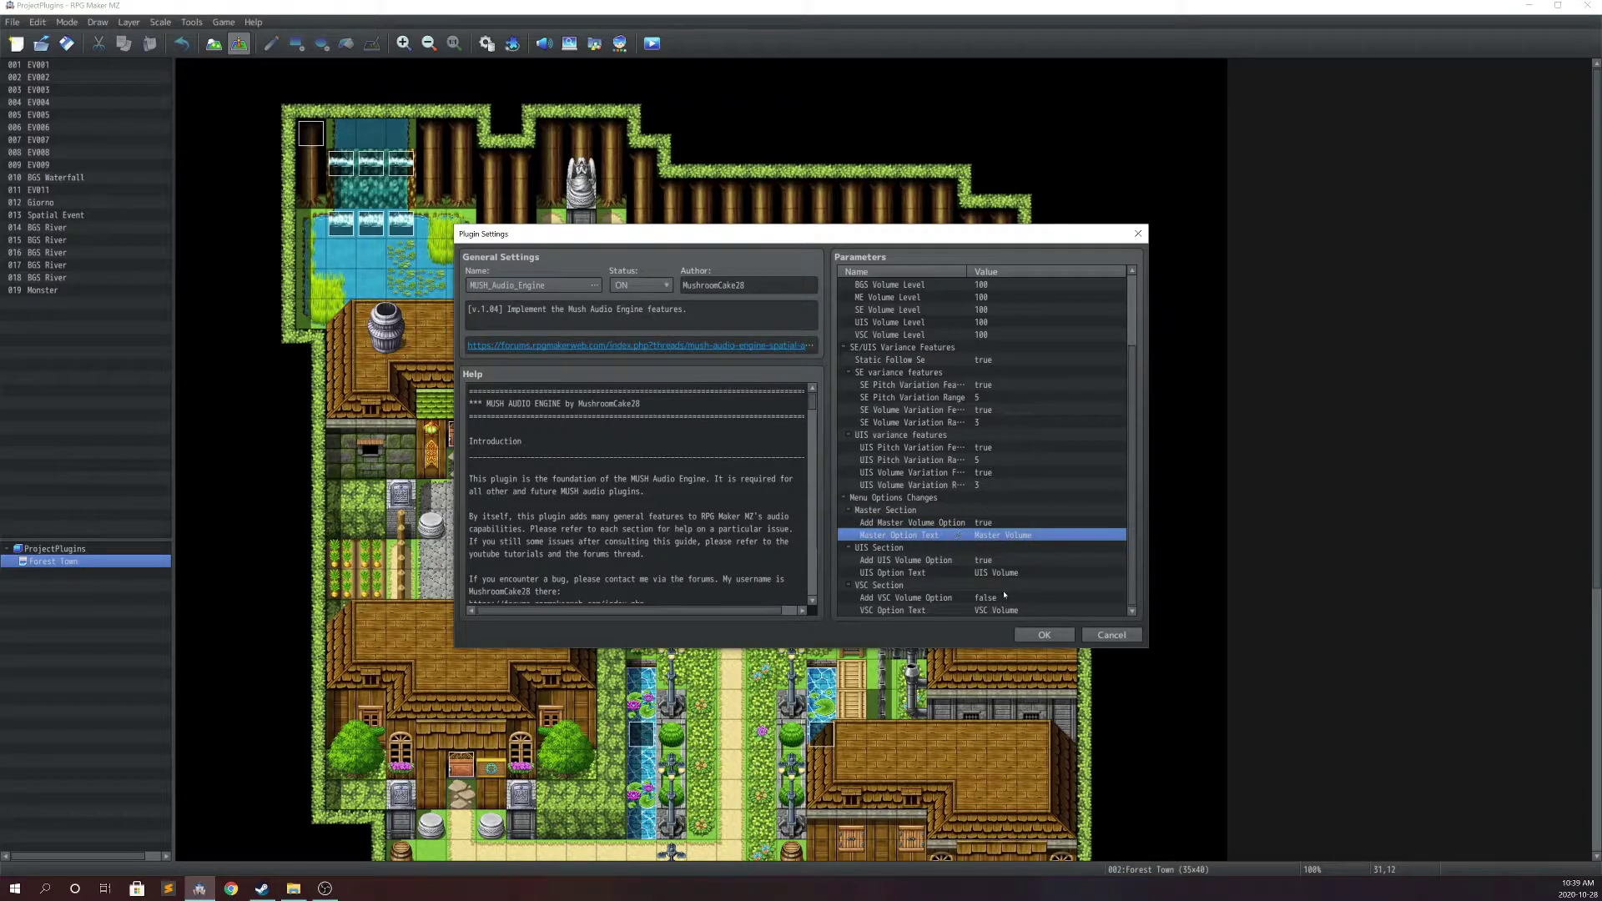
{"action": "scroll", "coordinate": [1005, 595], "scroll_direction": "up", "scroll_amount": 3}
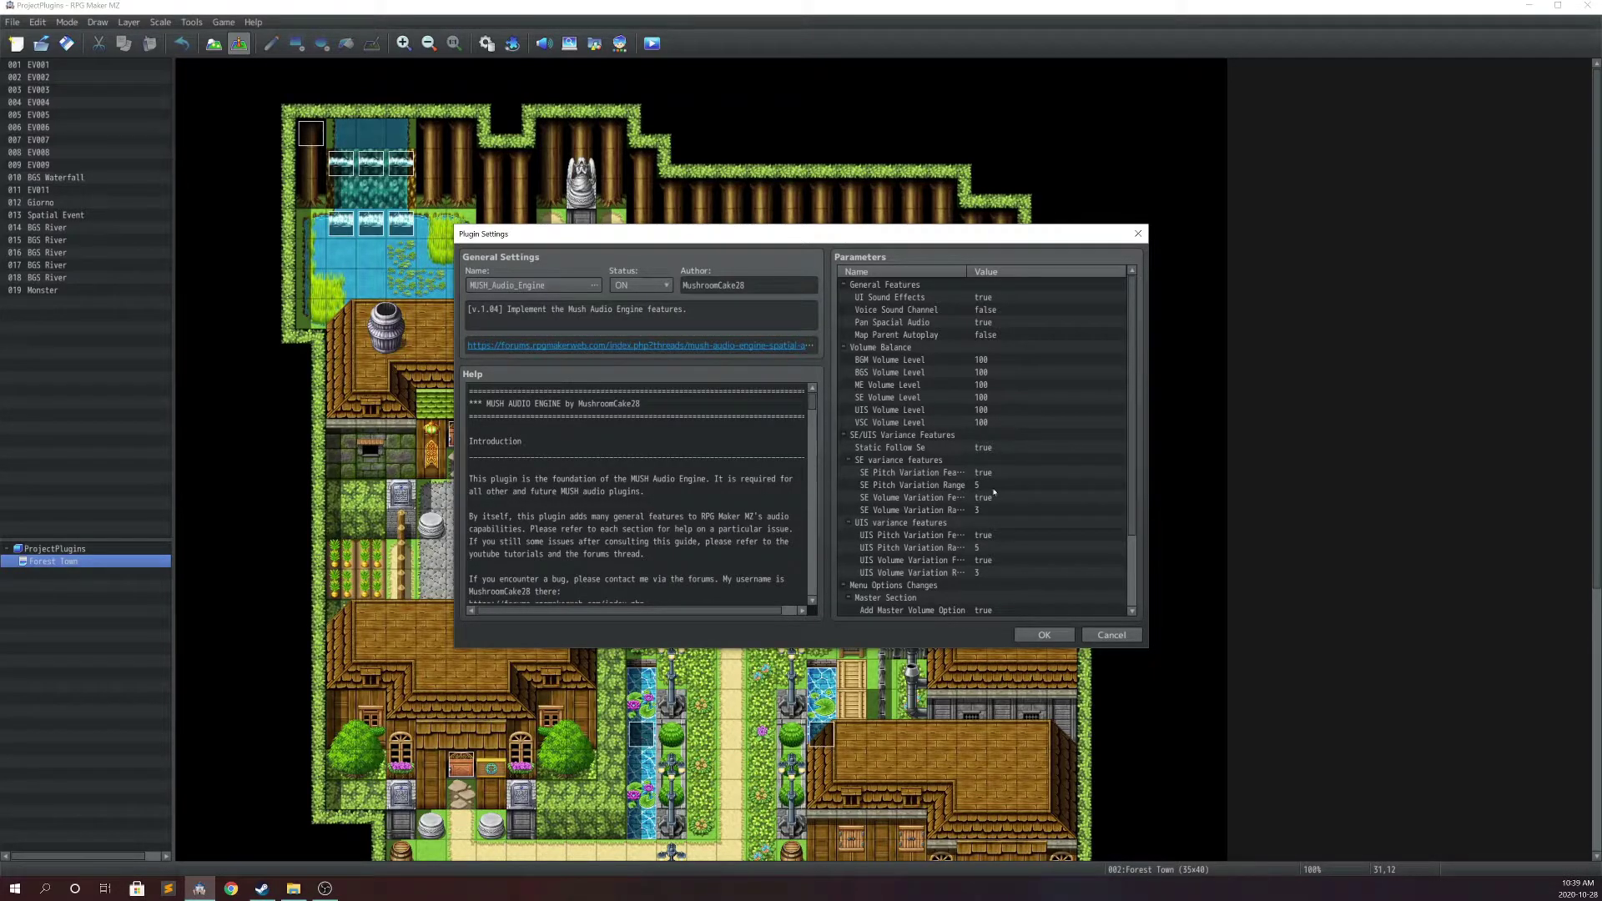
- Set MUSH_Audio_Engine's Map Parent Autoplay parameter to ON (true) and confirm
{"action": "left_click", "coordinate": [1043, 633]}
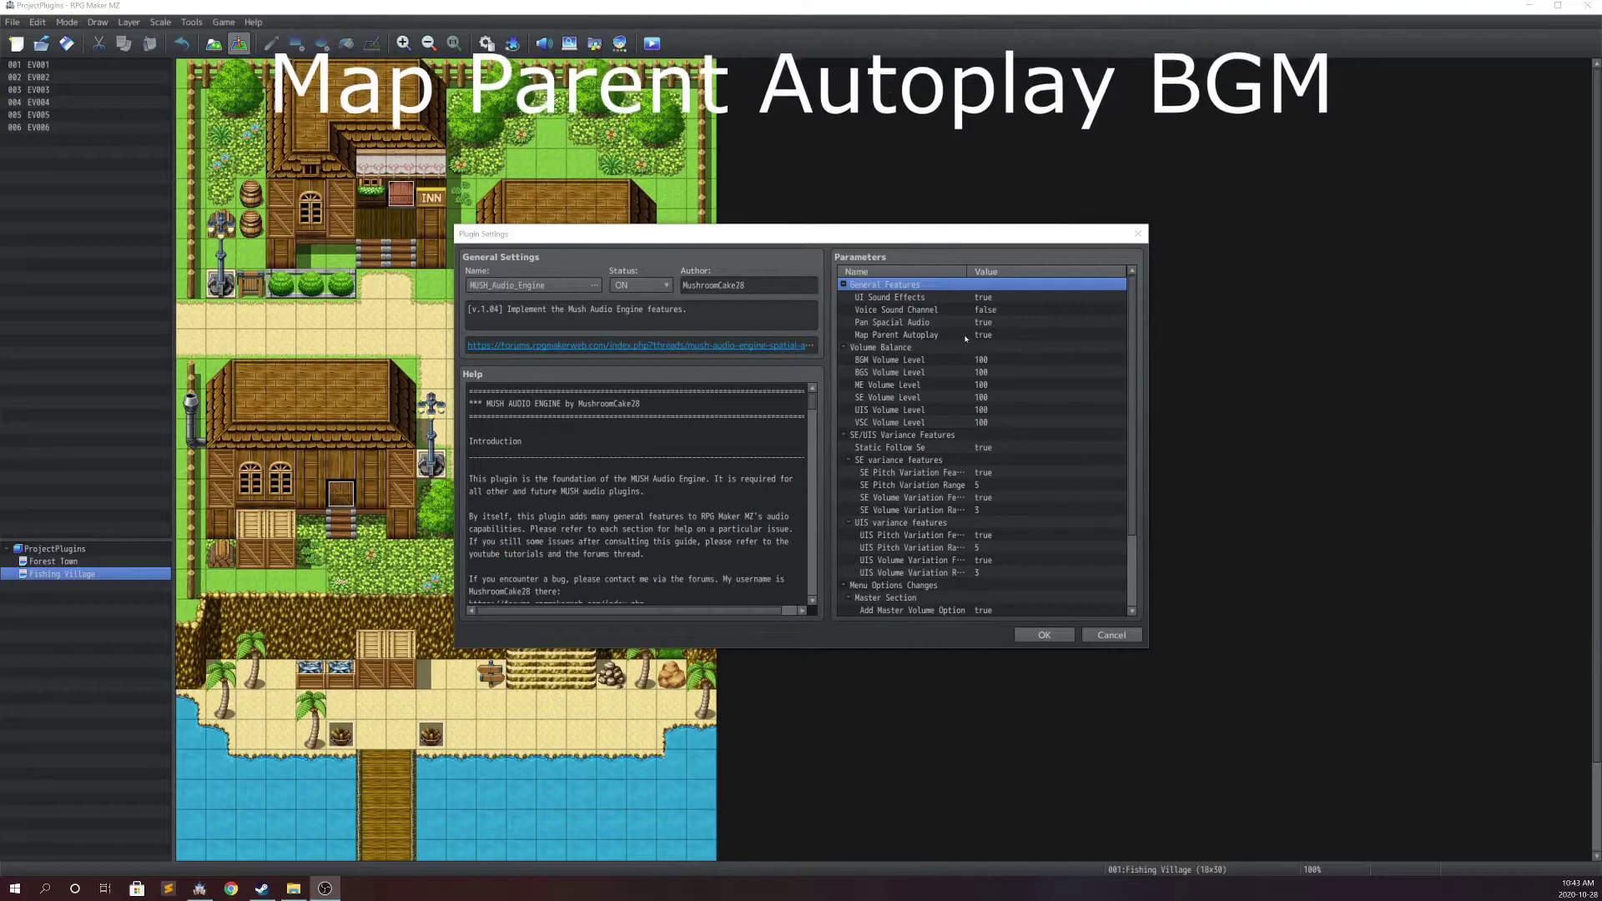
{"action": "left_click", "coordinate": [956, 337]}
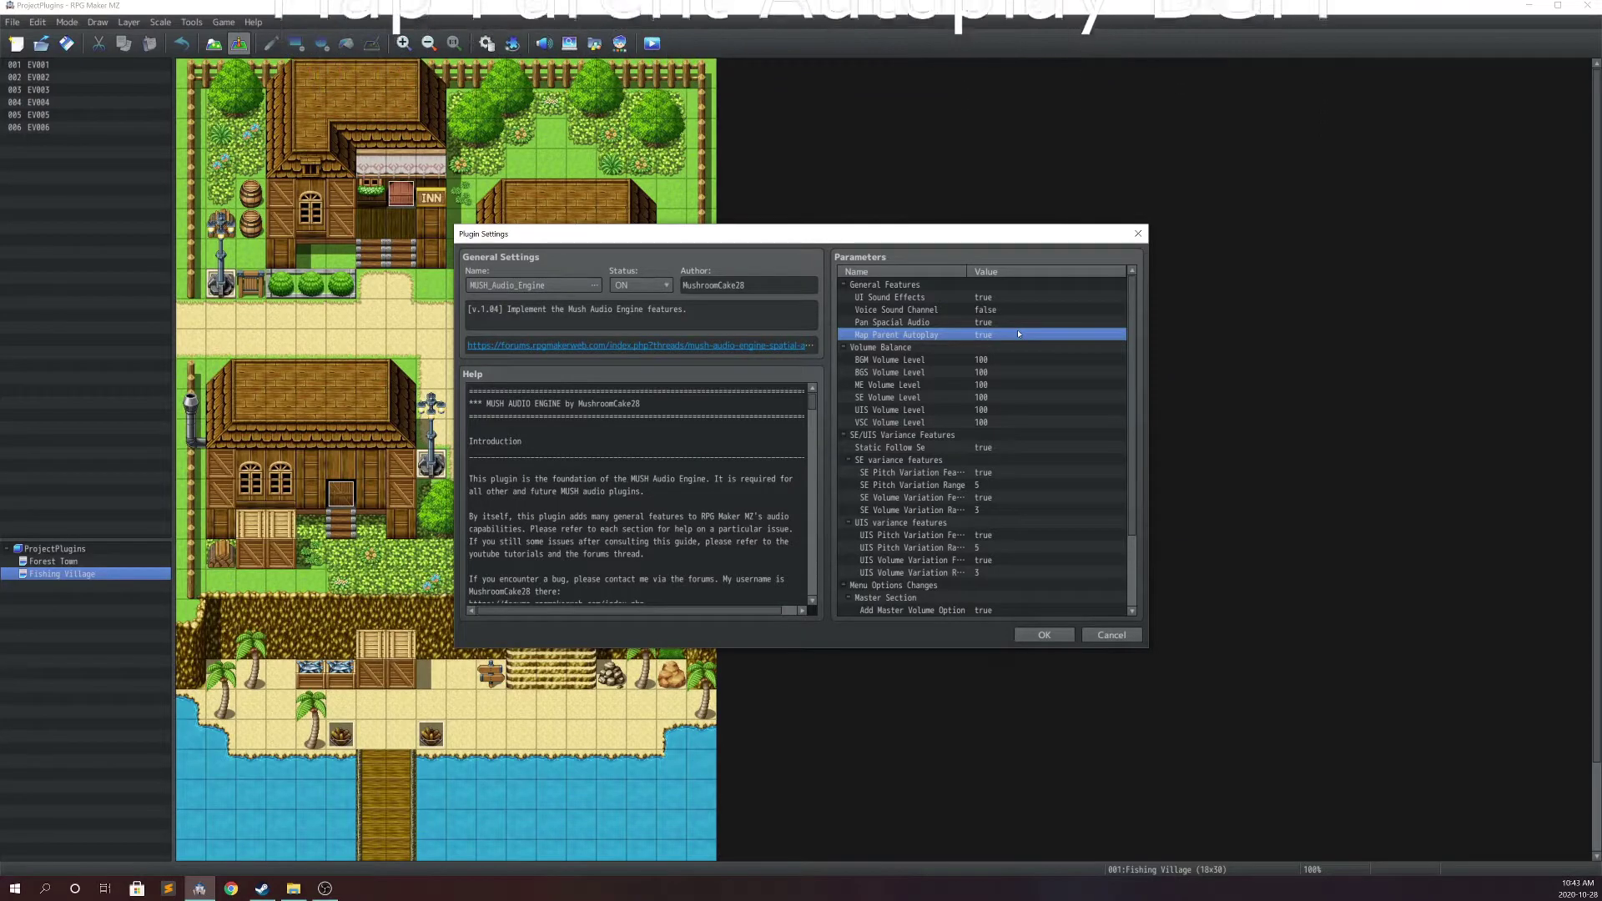
{"action": "double_click", "coordinate": [994, 336]}
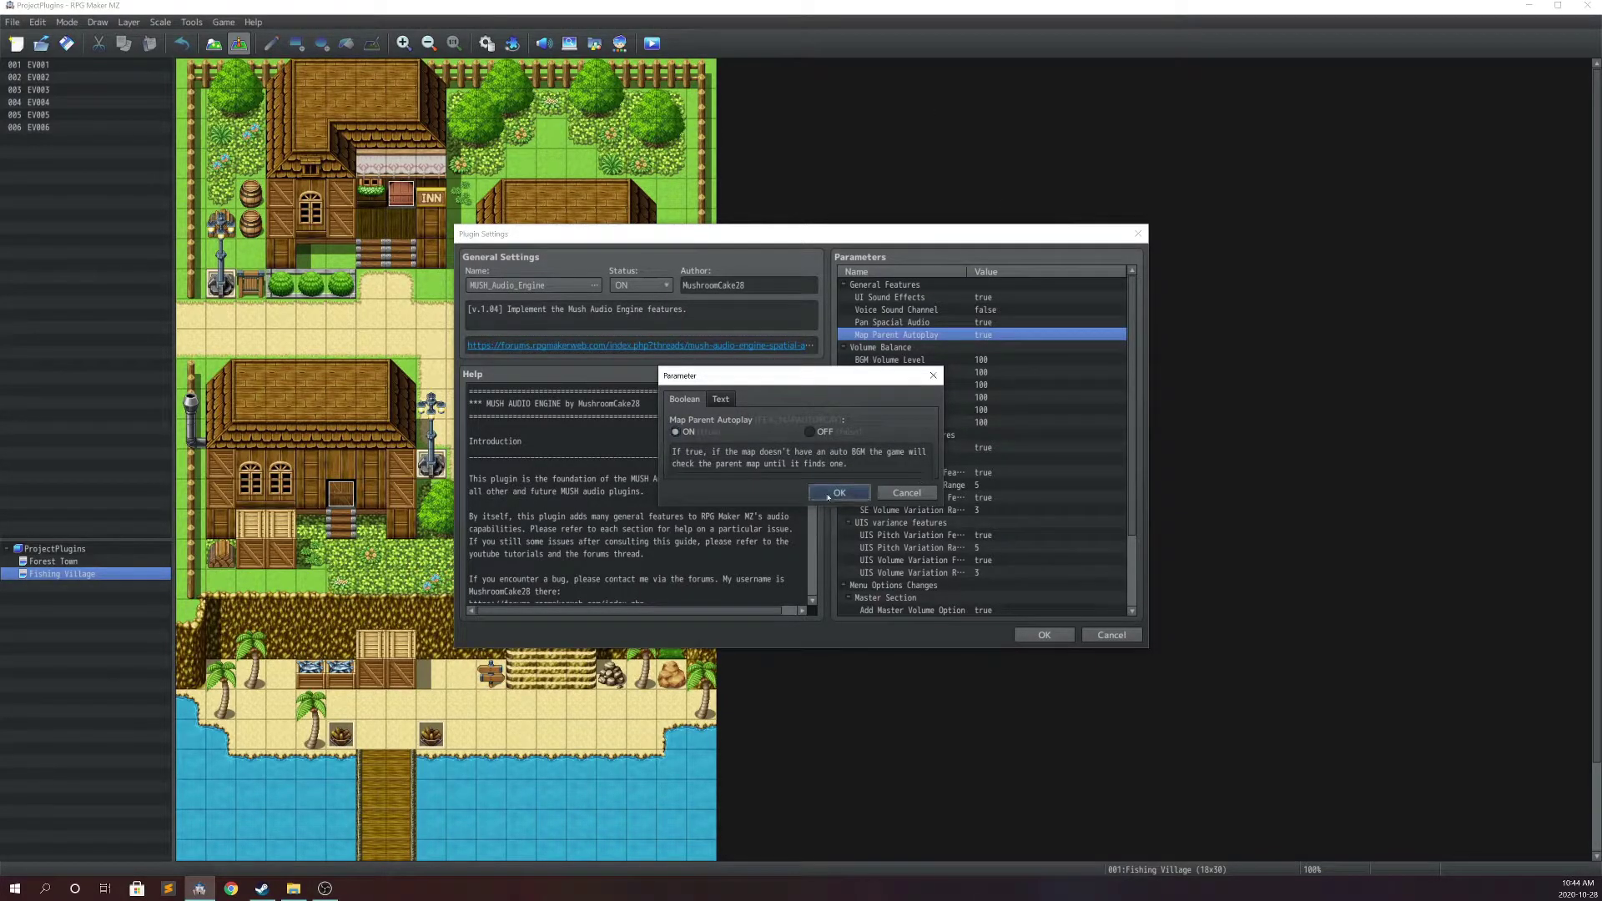
{"action": "left_click", "coordinate": [918, 492]}
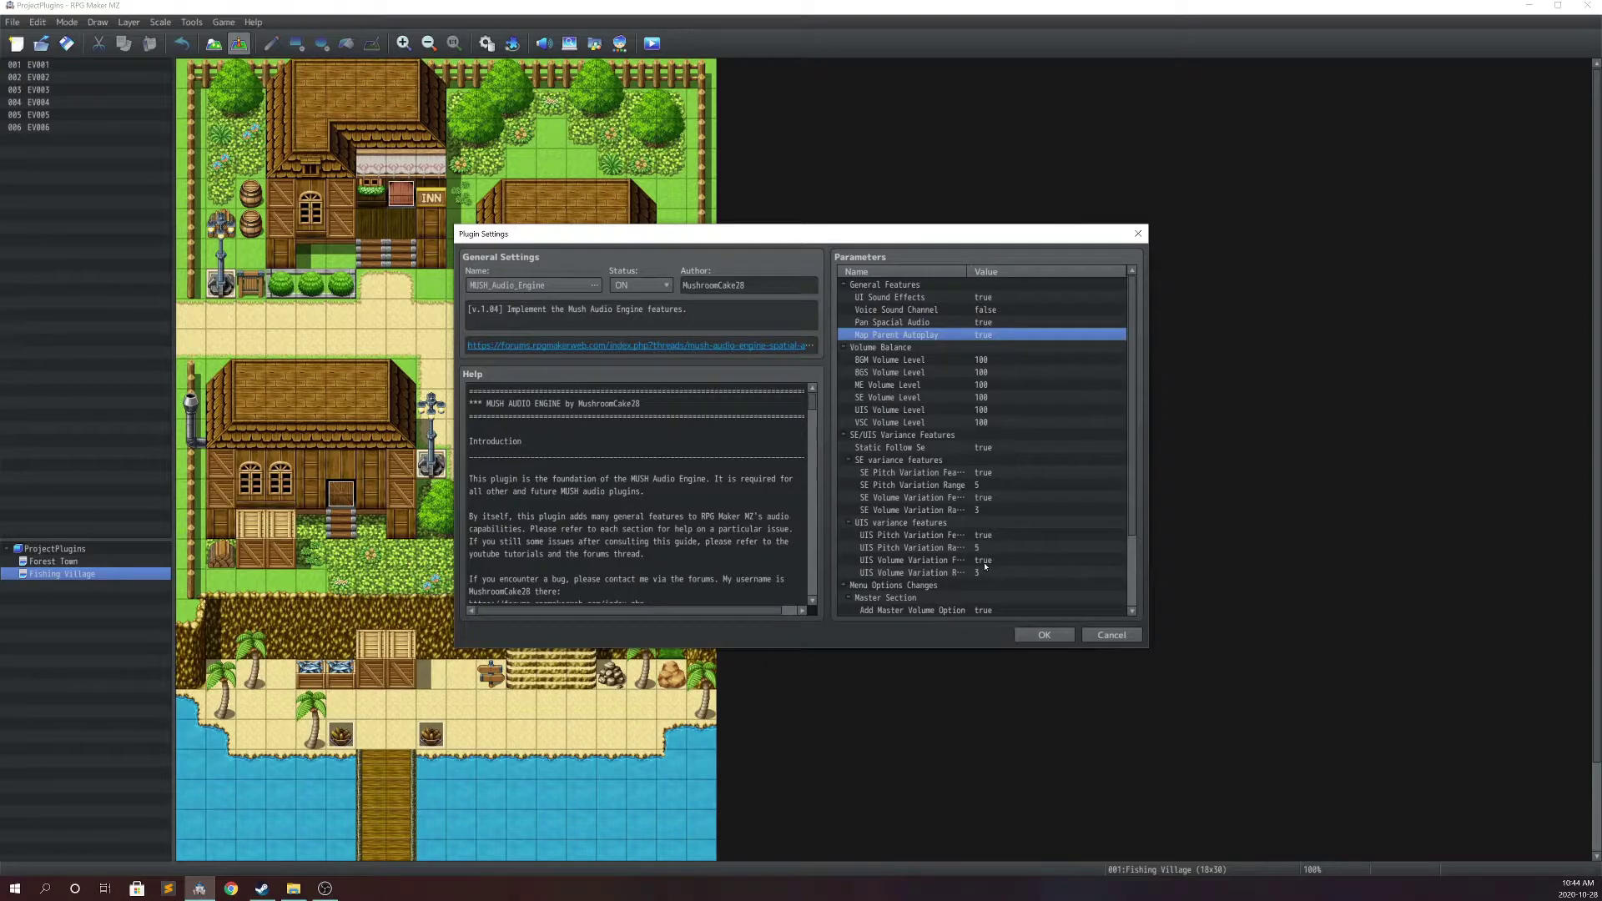